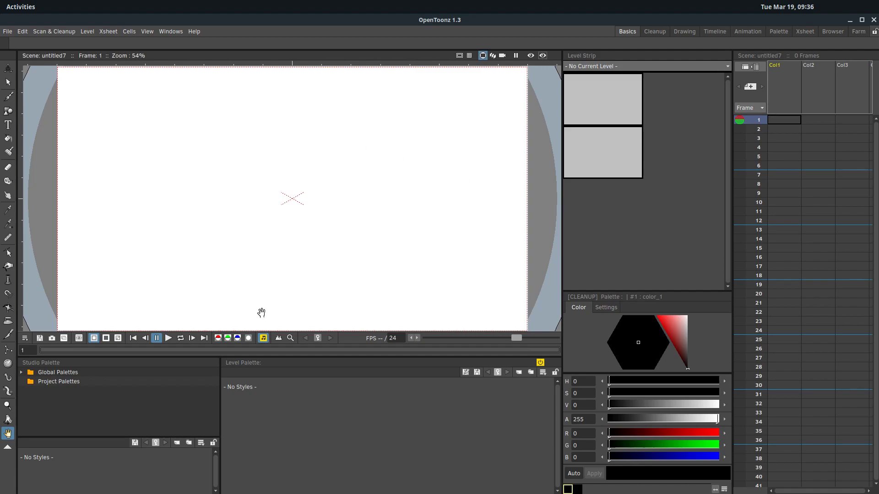
Activate the Brush tool (size 8.43, smoothing 1.06) for freehand drawing on the empty scene
left_click(10, 98)
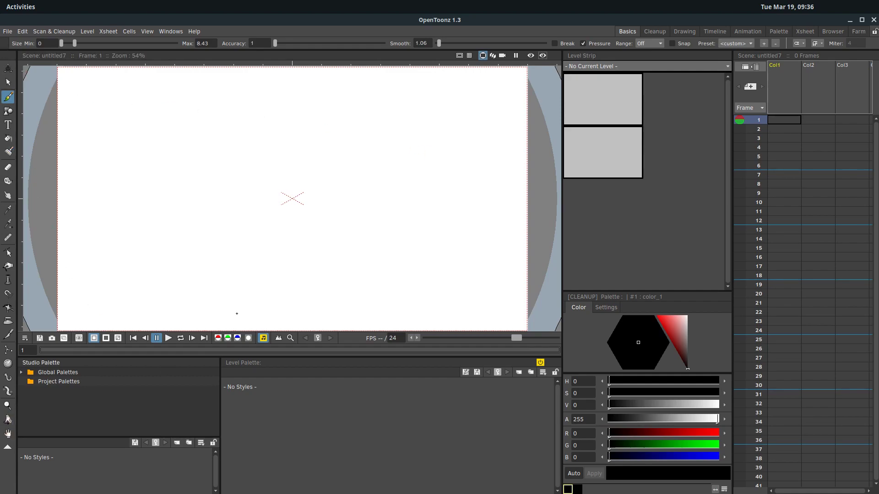
Draw a rough black circle at the canvas centre on frame 1, creating level B
left_click(7, 32)
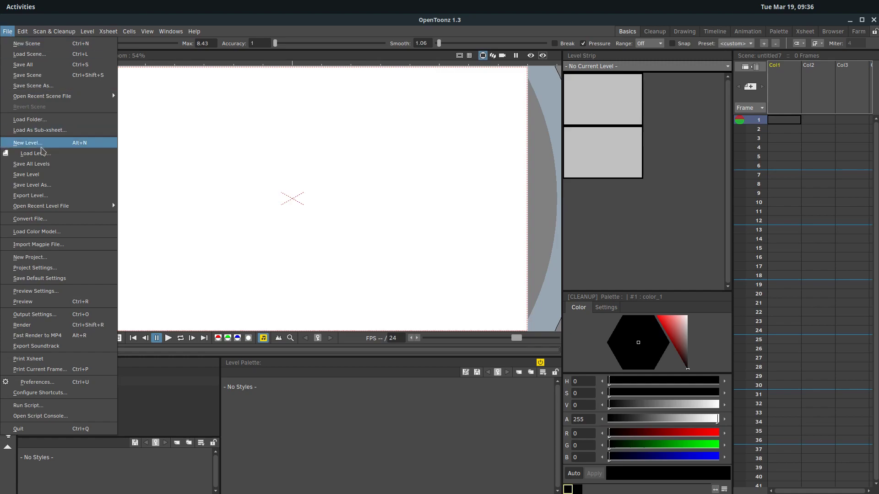
key("Escape")
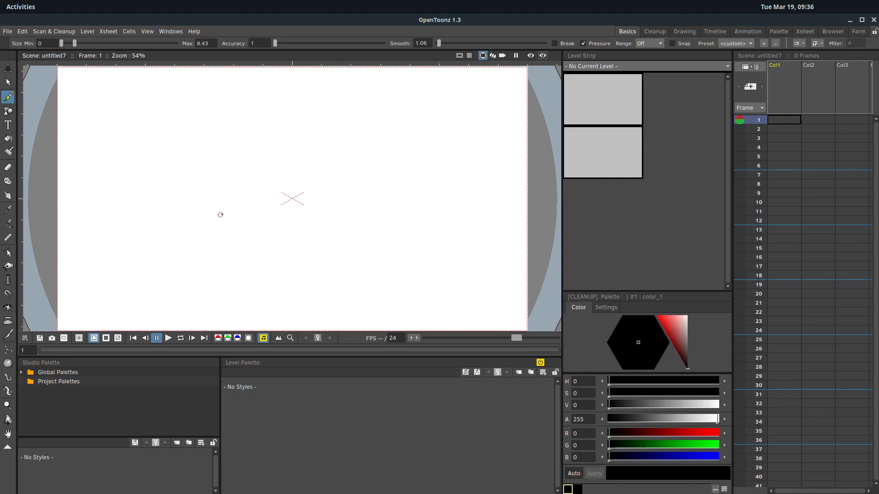
mouse_move(290, 124)
left_mouse_down()
mouse_move(253, 146)
mouse_move(228, 227)
mouse_move(341, 198)
mouse_move(270, 132)
left_mouse_up()
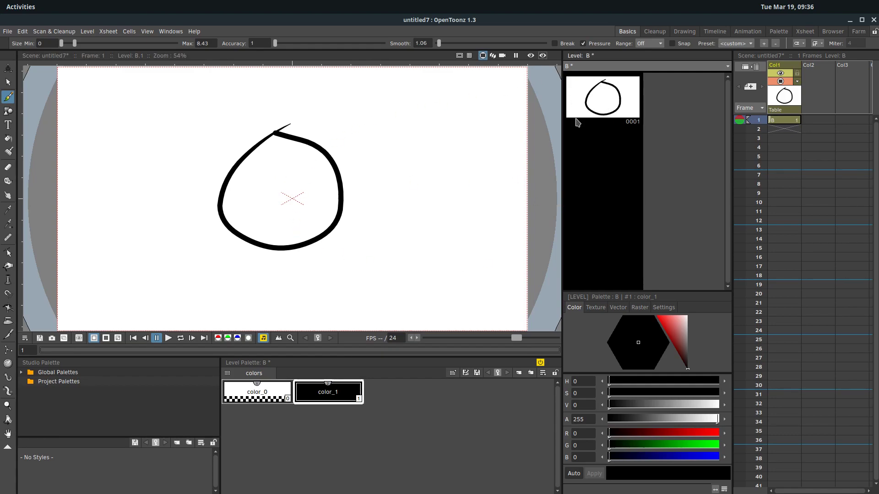
Make level B current again in the Level Strip and pick the Selection tool
left_click(579, 67)
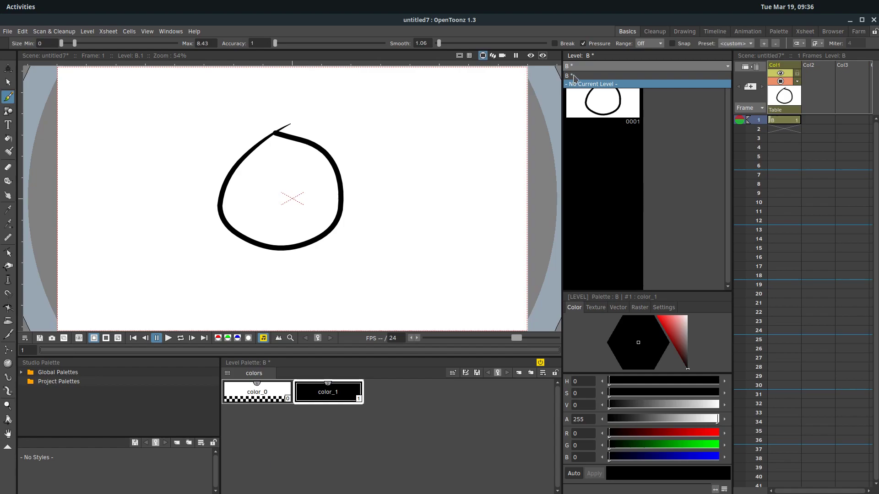
left_click(577, 87)
left_click(578, 66)
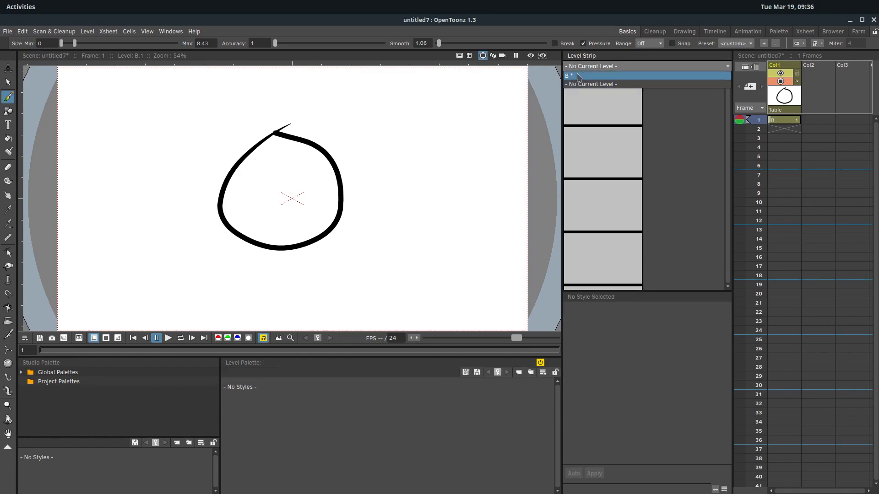
left_click(578, 83)
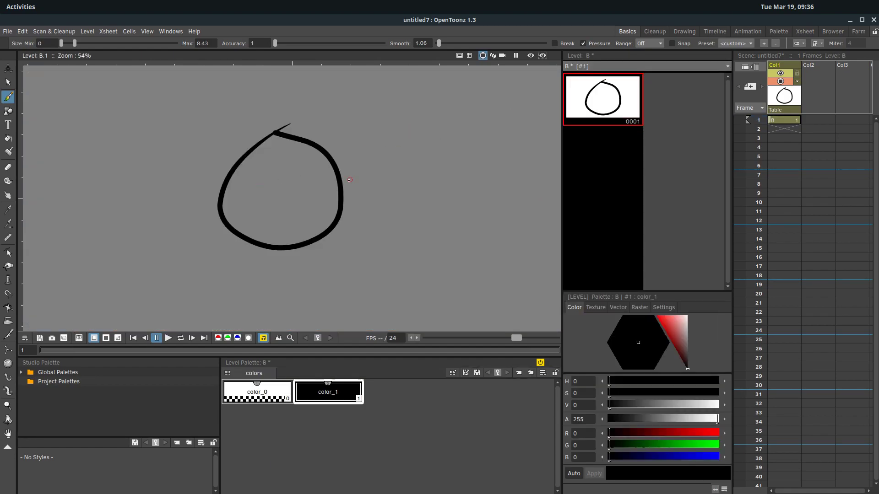
left_click(8, 82)
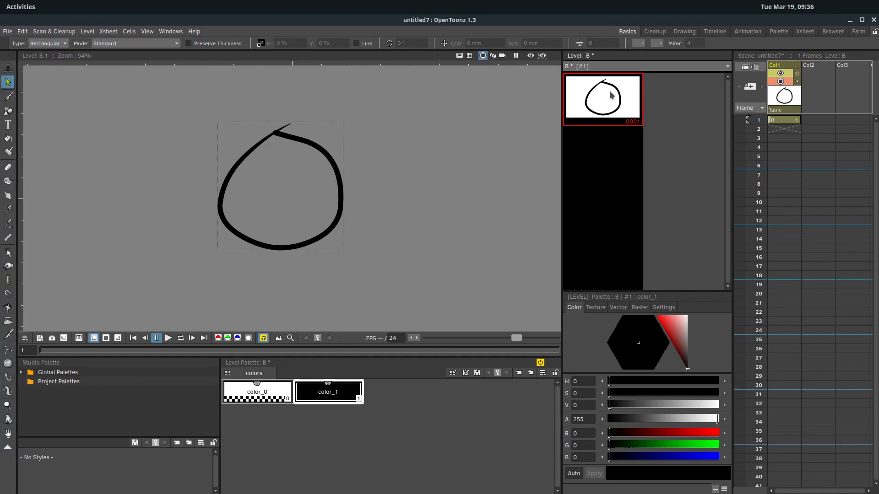
Toggle from camera view back to editing level B's circle alone, zooming in and out
left_click(785, 120)
left_click(596, 90)
scroll(346, 183, "down", 5)
scroll(324, 183, "up", 5)
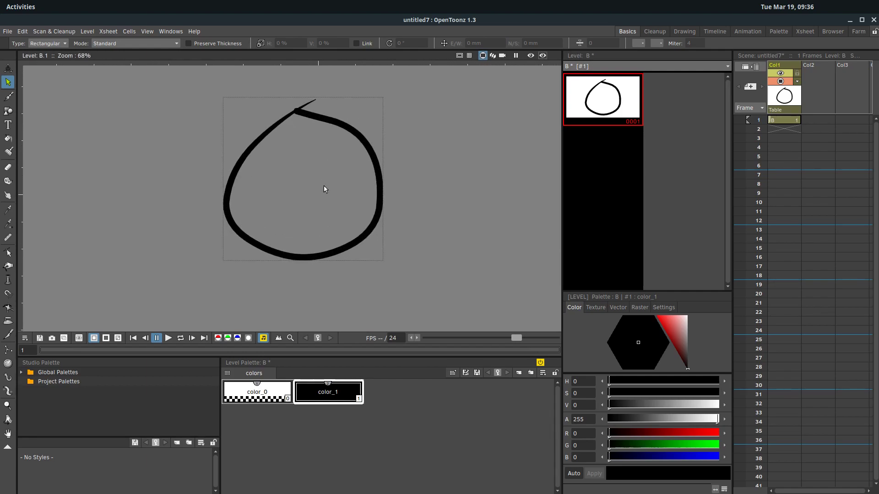
scroll(323, 187, "down", 1)
scroll(267, 200, "down", 1)
scroll(276, 199, "up", 1)
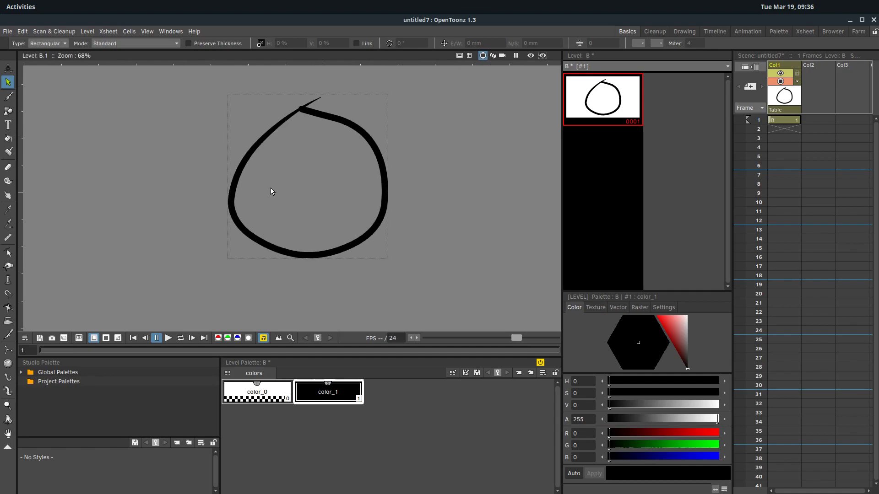
scroll(298, 201, "up", 1)
scroll(270, 139, "down", 6)
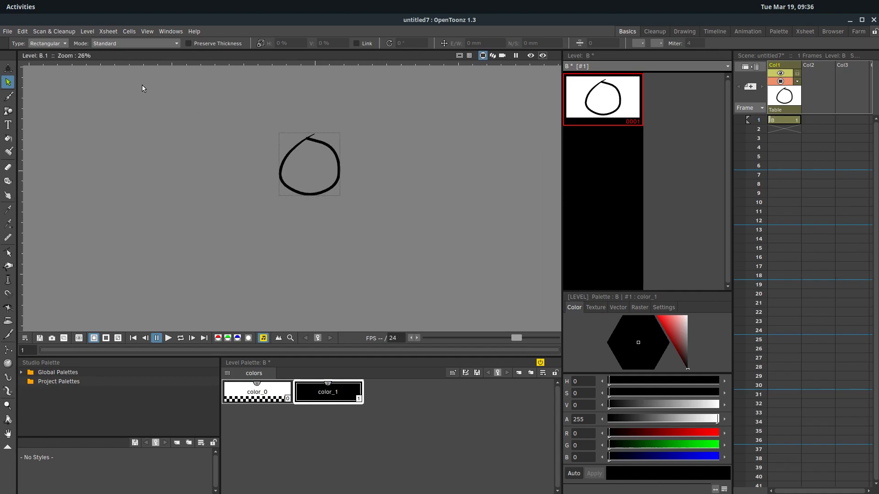
Return the viewer to the camera scene and zoom around the circle
left_click(332, 157)
scroll(208, 141, "up", 5)
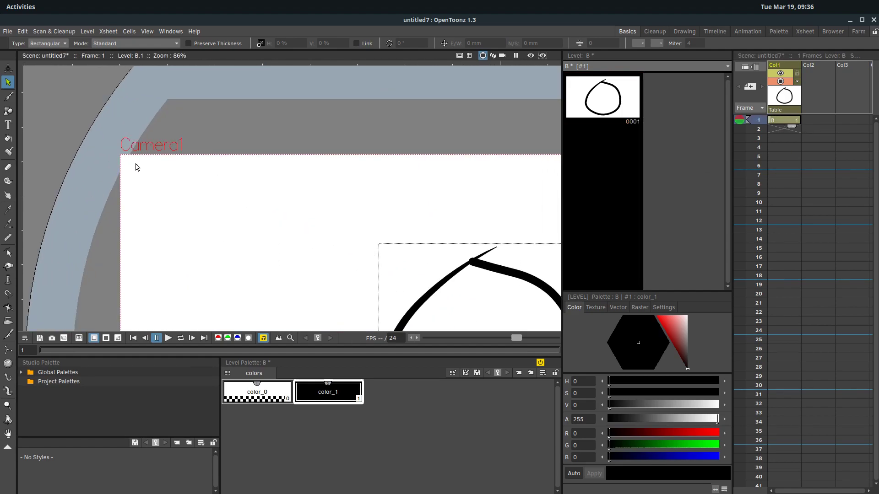
scroll(353, 171, "down", 3)
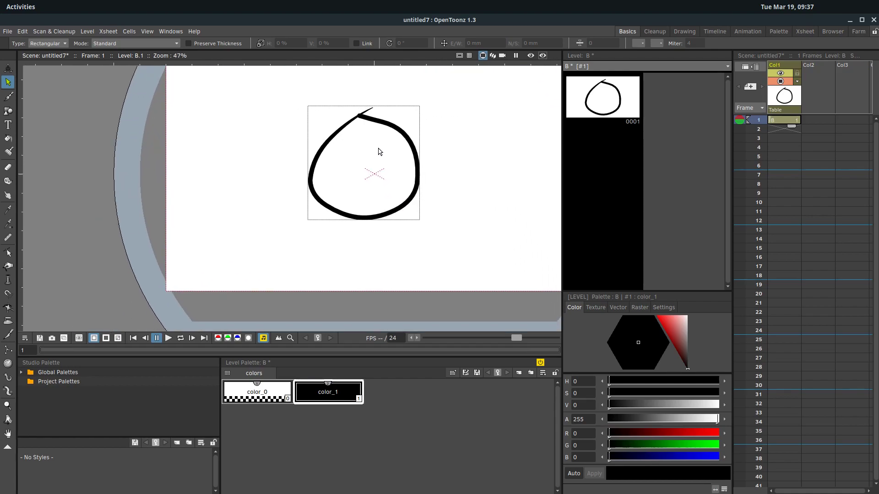
scroll(372, 174, "up", 3)
scroll(373, 174, "up", 3)
scroll(339, 187, "down", 5)
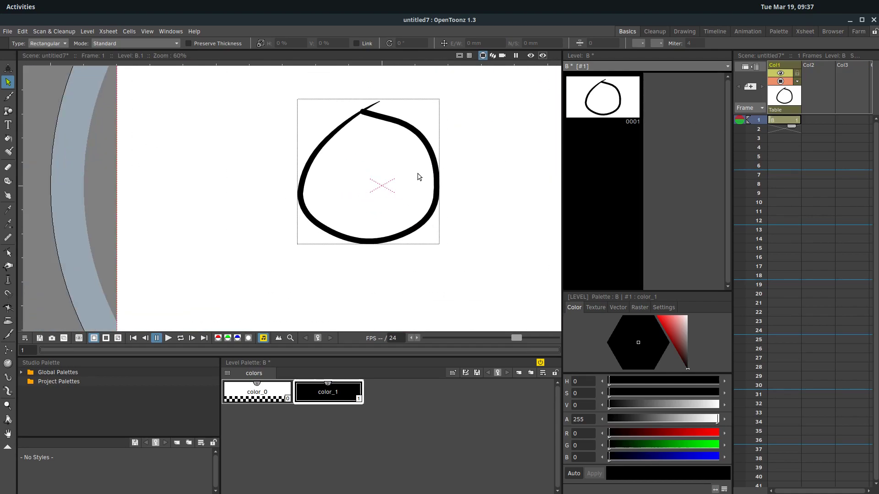
Open drawing B.1 on its own again and adjust the zoom on the circle
left_click(595, 102)
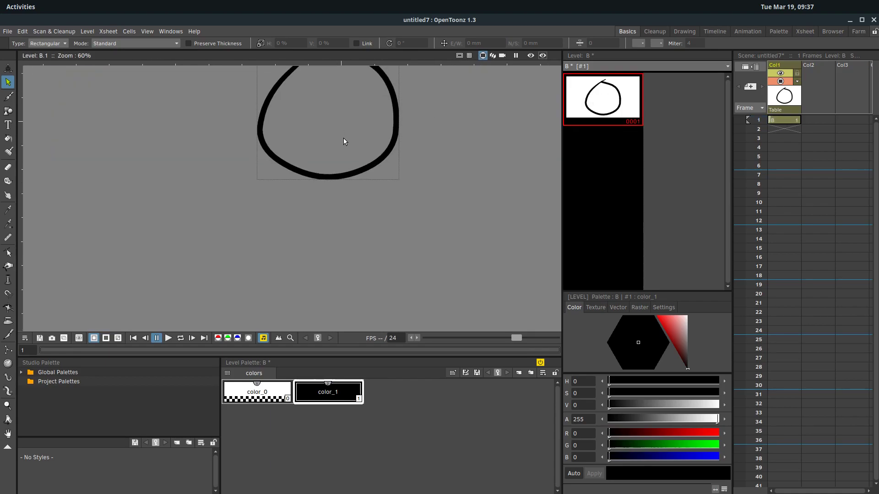
scroll(298, 204, "down", 4)
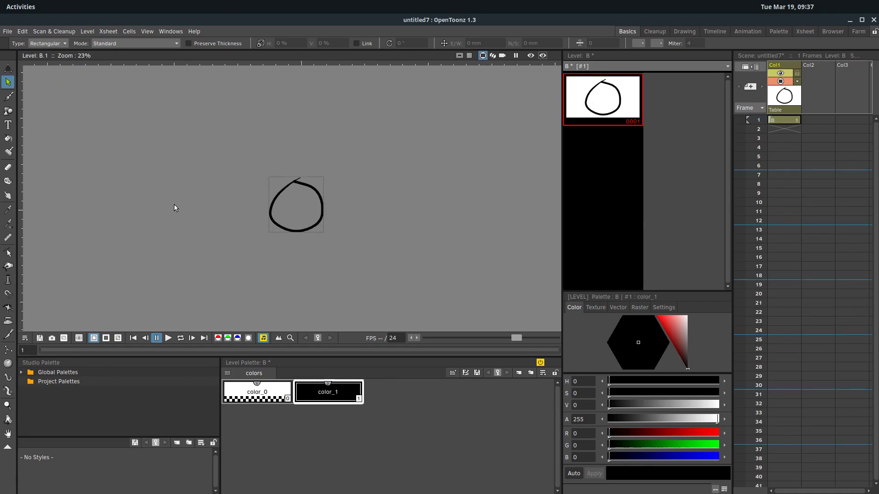
scroll(301, 208, "down", 2)
scroll(363, 241, "up", 4)
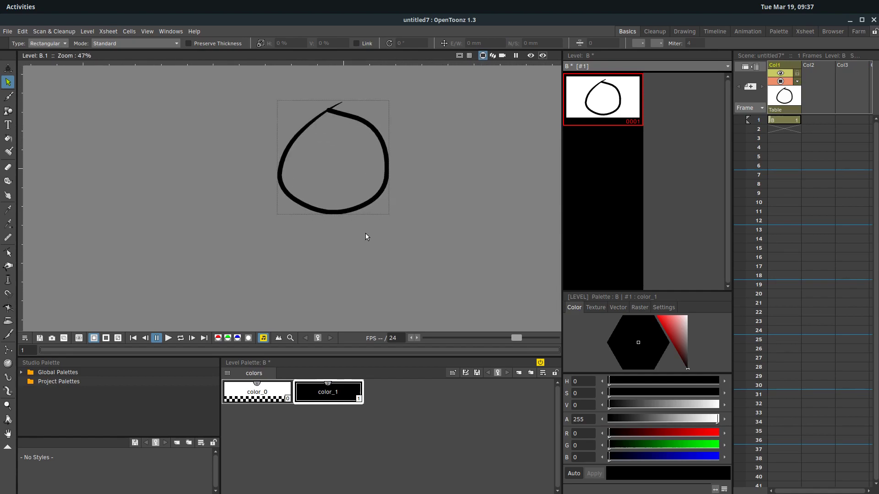
scroll(345, 189, "down", 3)
scroll(342, 186, "up", 5)
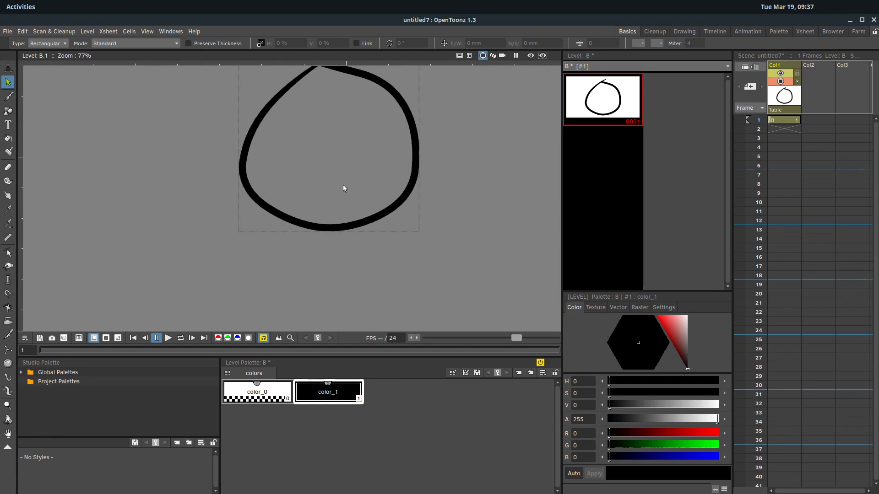
scroll(342, 188, "down", 3)
scroll(319, 236, "up", 4)
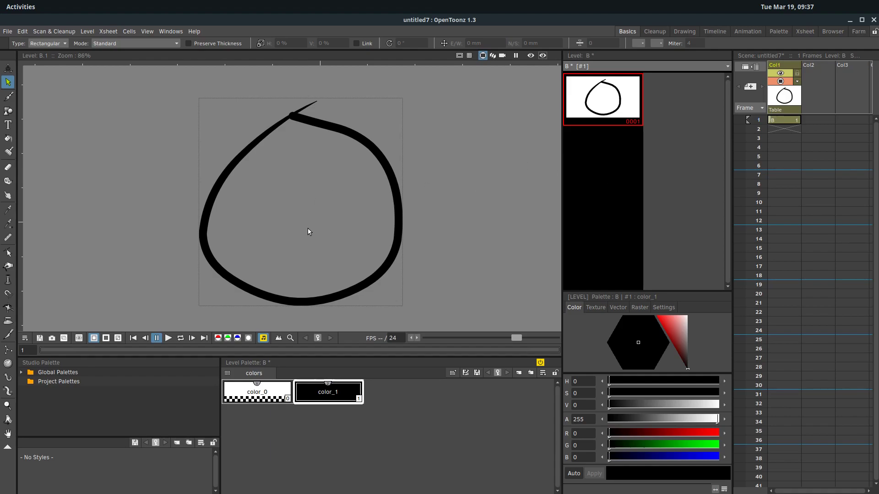
Add drawing B.2 with a tree trunk and the start of its crown outline
left_click(600, 162)
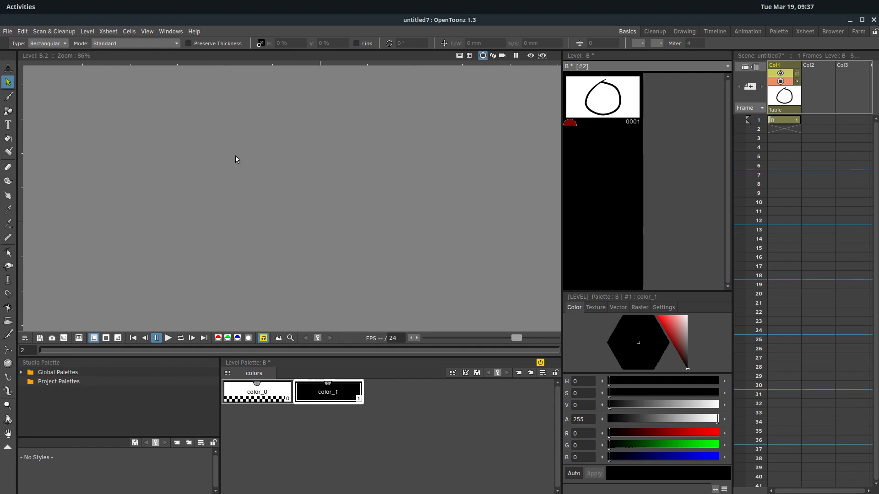
left_click(8, 97)
mouse_move(147, 290)
left_mouse_down()
mouse_move(189, 260)
mouse_move(235, 176)
left_mouse_up()
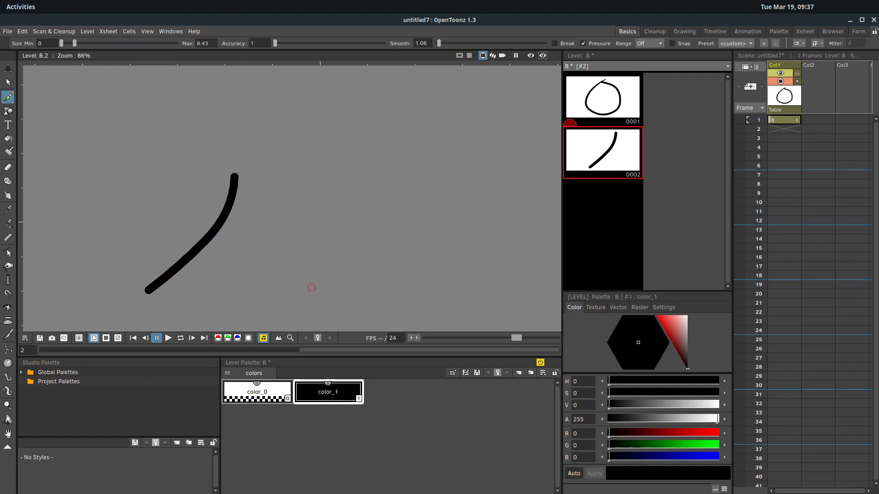
mouse_move(338, 315)
left_mouse_down()
mouse_move(282, 242)
mouse_move(264, 175)
left_mouse_up()
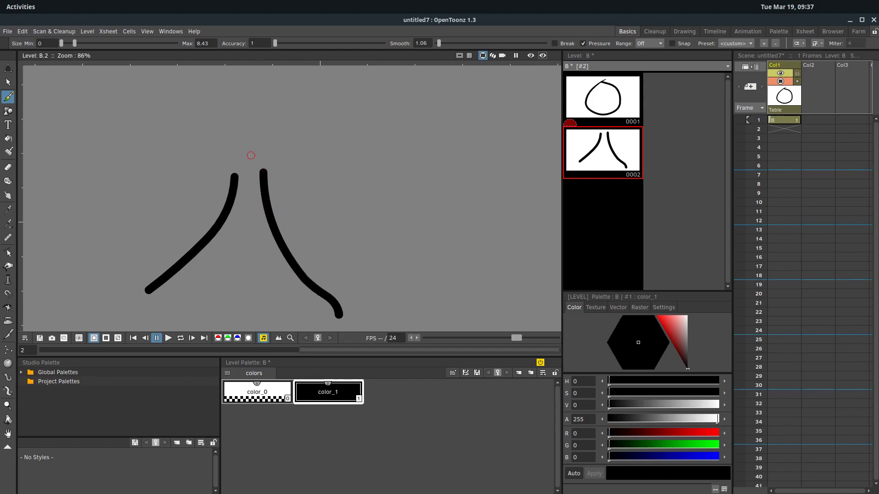
scroll(250, 156, "down", 3)
mouse_move(248, 242)
left_mouse_down()
mouse_move(285, 249)
mouse_move(290, 230)
mouse_move(307, 223)
mouse_move(322, 167)
mouse_move(284, 136)
mouse_move(287, 129)
mouse_move(200, 123)
mouse_move(192, 149)
mouse_move(172, 151)
mouse_move(153, 198)
mouse_move(183, 253)
mouse_move(231, 245)
left_mouse_up()
scroll(365, 266, "down", 1)
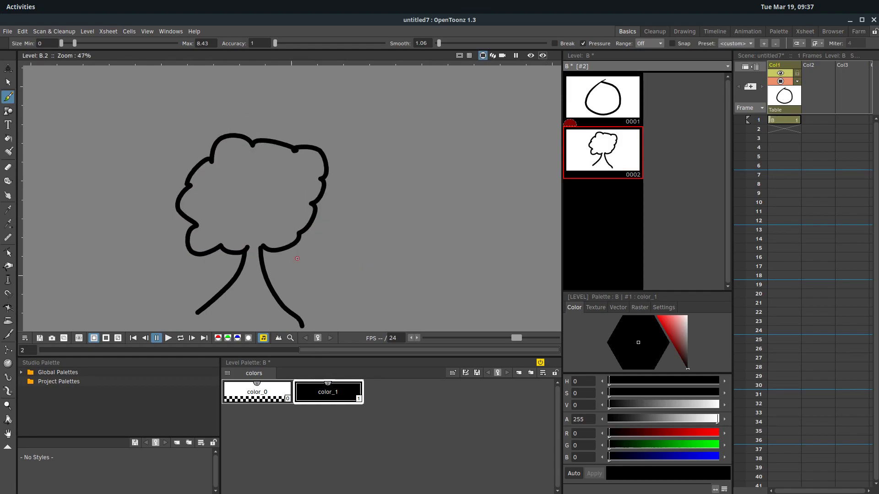
scroll(458, 247, "down", 3)
Draw a wavy cloud outline on B.3 and jagged mountain peaks with a hill on B.4
left_click(601, 212)
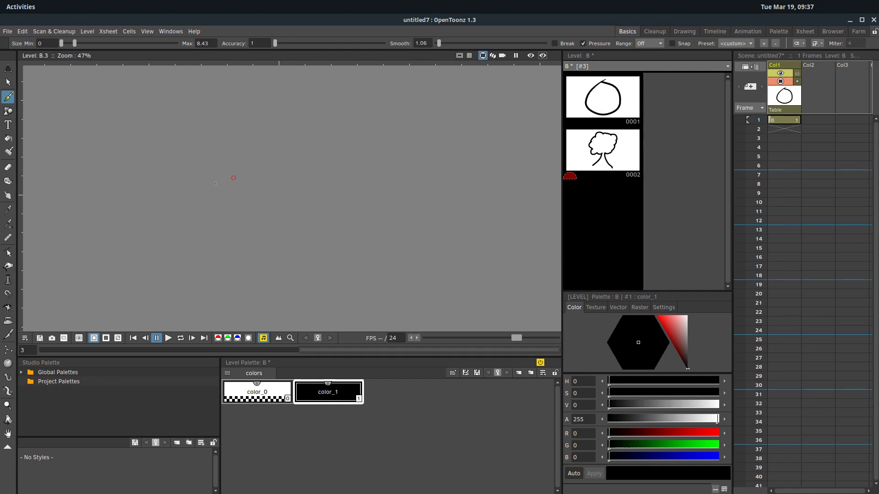
mouse_move(196, 187)
left_mouse_down()
mouse_move(215, 166)
mouse_move(244, 167)
mouse_move(292, 148)
mouse_move(309, 171)
mouse_move(399, 176)
mouse_move(398, 237)
mouse_move(320, 236)
mouse_move(266, 269)
mouse_move(222, 241)
mouse_move(113, 236)
mouse_move(131, 174)
mouse_move(197, 186)
left_mouse_up()
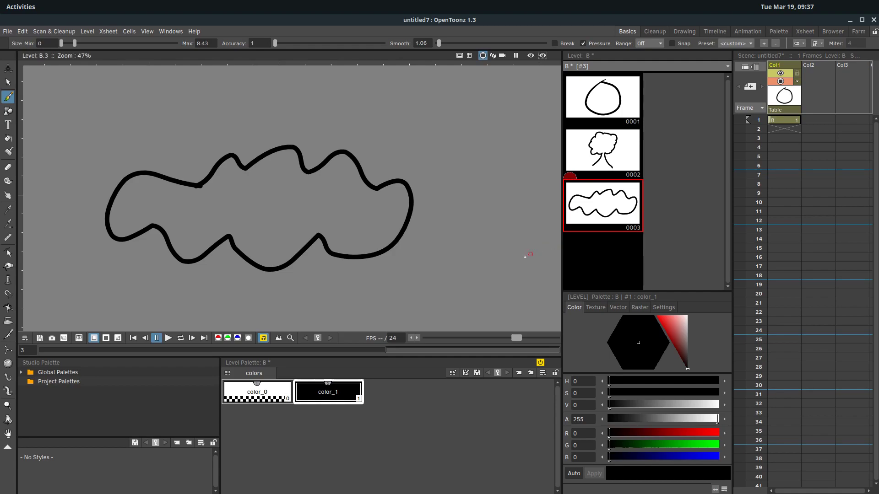
key(".")
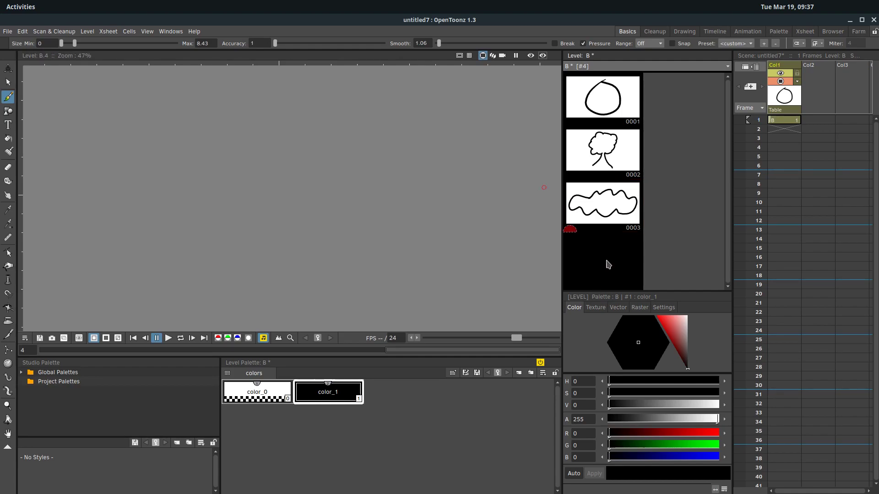
mouse_move(132, 250)
left_mouse_down()
mouse_move(190, 147)
mouse_move(192, 238)
mouse_move(227, 160)
mouse_move(255, 267)
mouse_move(298, 184)
mouse_move(306, 279)
mouse_move(341, 232)
mouse_move(422, 228)
mouse_move(523, 291)
left_mouse_up()
scroll(310, 234, "down", 3)
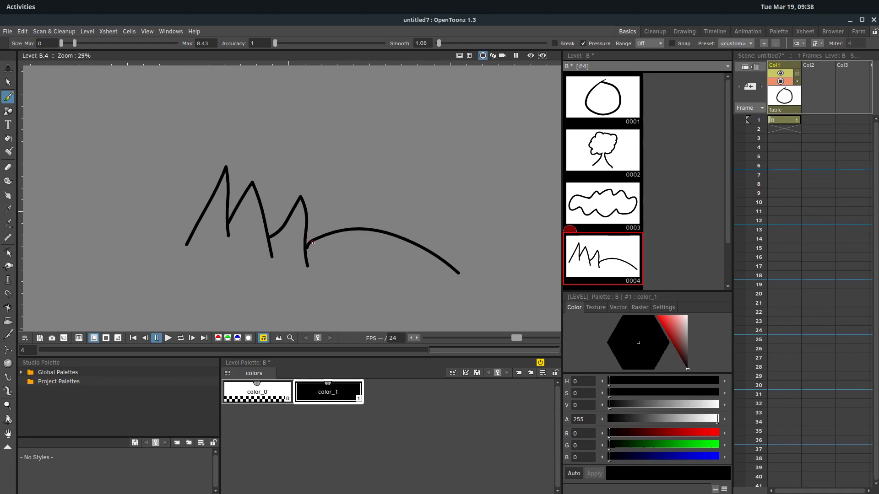
scroll(301, 267, "up", 1)
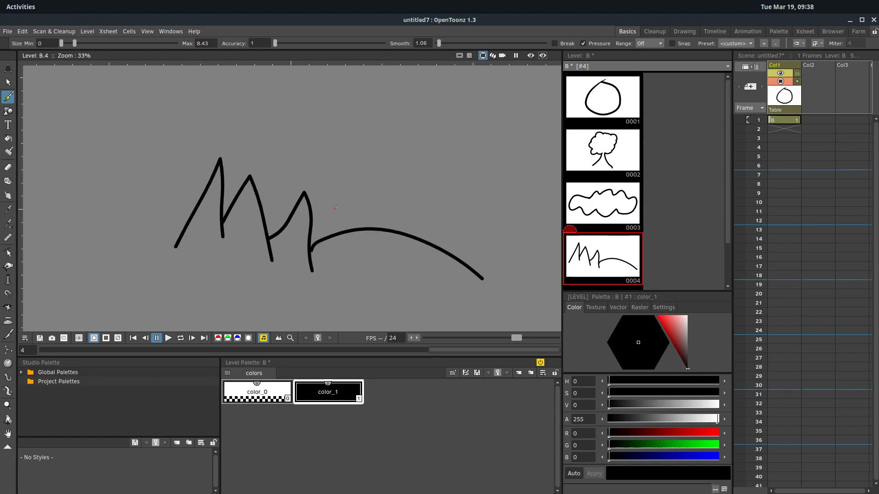
left_click(783, 119)
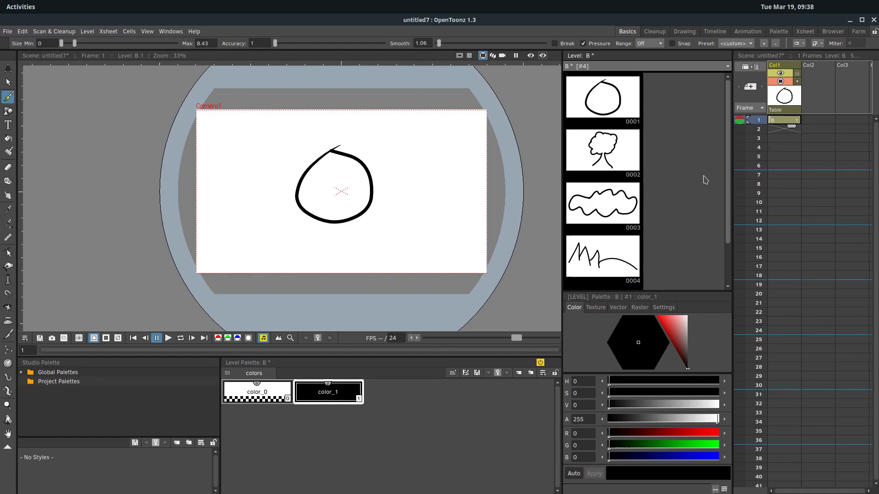
scroll(596, 259, "down", 1)
Create drawing B.5 with a round sun outline ringed by twelve short rays
left_click(604, 259)
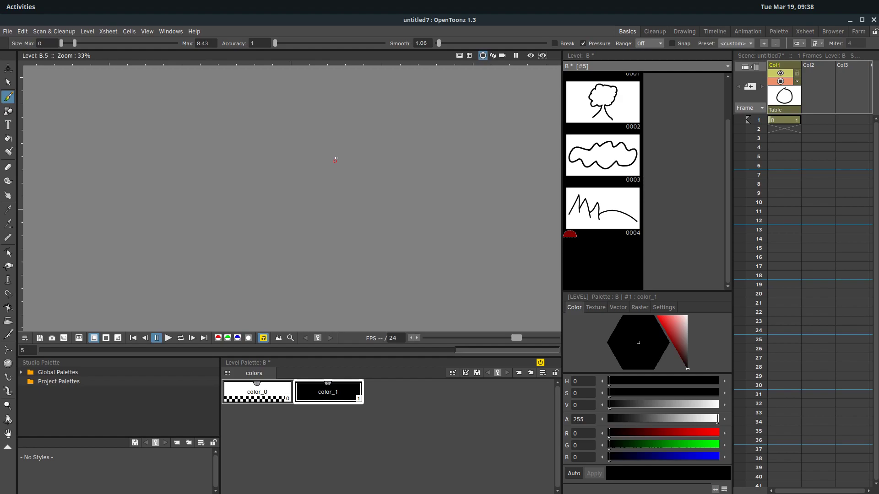
mouse_move(328, 155)
left_mouse_down()
mouse_move(272, 179)
mouse_move(277, 256)
mouse_move(404, 197)
mouse_move(316, 156)
left_mouse_up()
left_click_drag(231, 193, 173, 183)
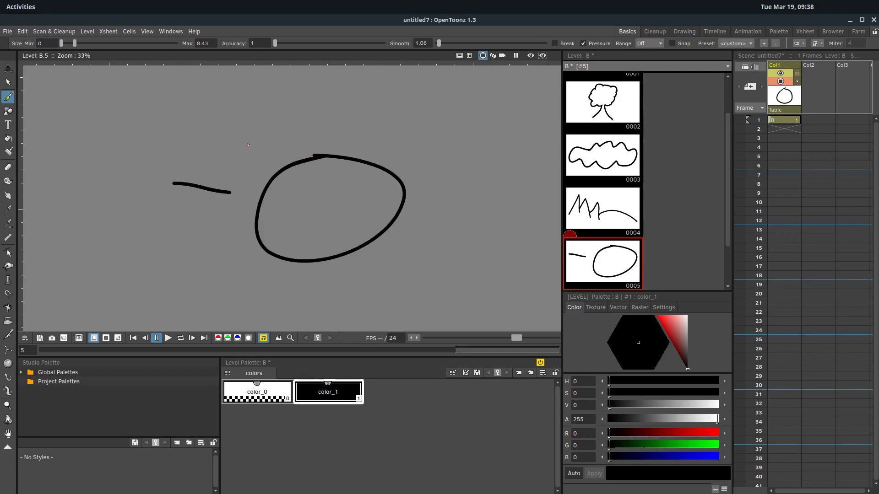
left_click_drag(250, 145, 221, 122)
left_click_drag(281, 133, 280, 102)
left_click_drag(328, 132, 345, 103)
left_click_drag(376, 140, 414, 107)
left_click_drag(422, 149, 465, 139)
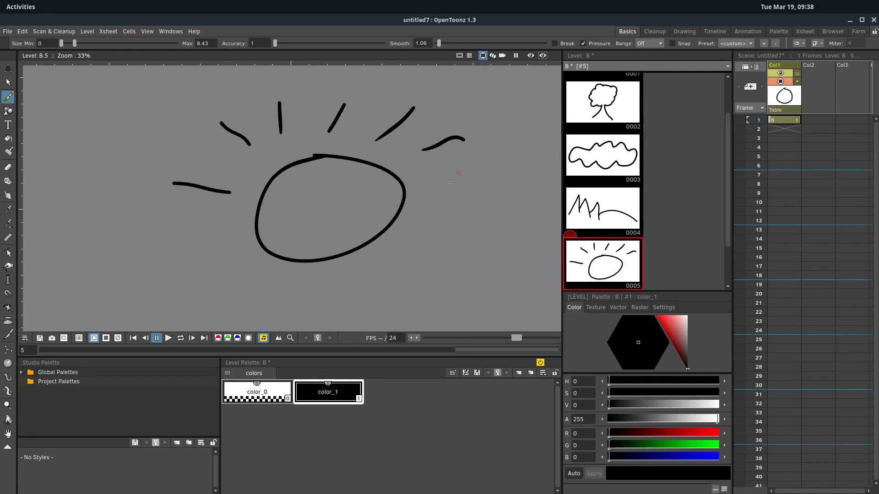
left_click_drag(439, 191, 493, 219)
mouse_move(429, 243)
left_mouse_down()
mouse_move(428, 266)
mouse_move(395, 289)
left_mouse_up()
left_click_drag(353, 282, 346, 310)
left_click_drag(311, 284, 270, 309)
left_click_drag(244, 277, 187, 304)
left_click_drag(211, 244, 147, 258)
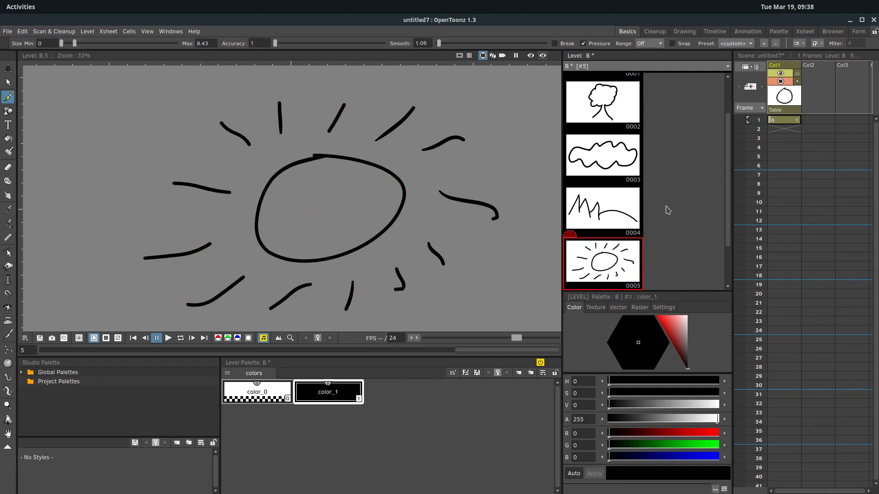
scroll(731, 193, "up", 3)
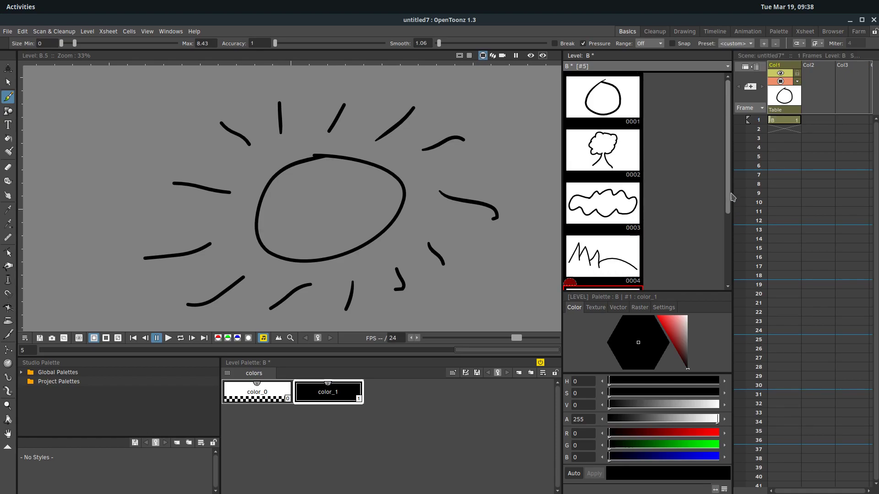
Flip through drawings 0002, 0004 and 0003 back to the circle, shown at frame 1 in camera view
left_click(612, 156)
left_click(607, 241)
scroll(607, 240, "down", 3)
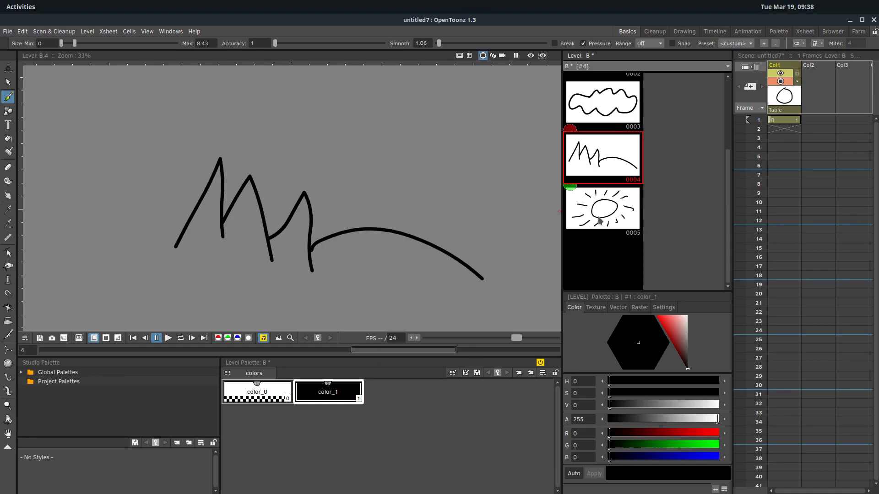
key("Up")
key("Up")
key("Up")
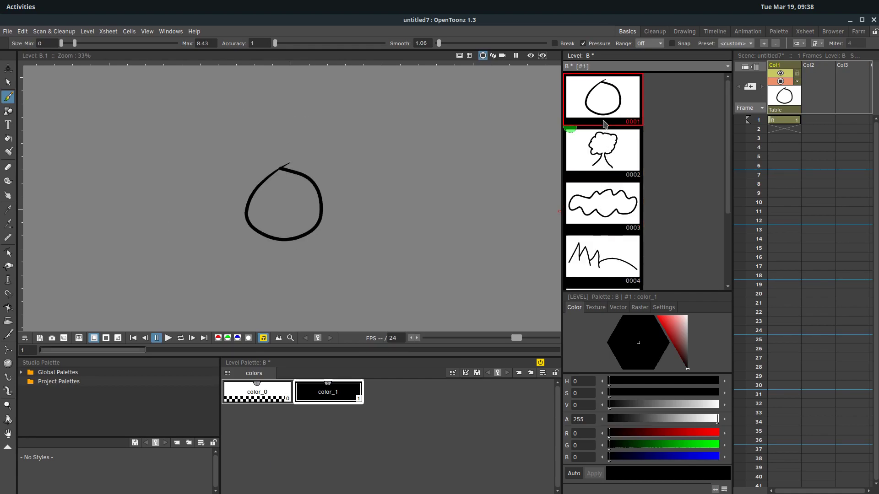
mouse_move(277, 218)
left_mouse_down()
mouse_move(385, 222)
mouse_move(292, 224)
left_mouse_up()
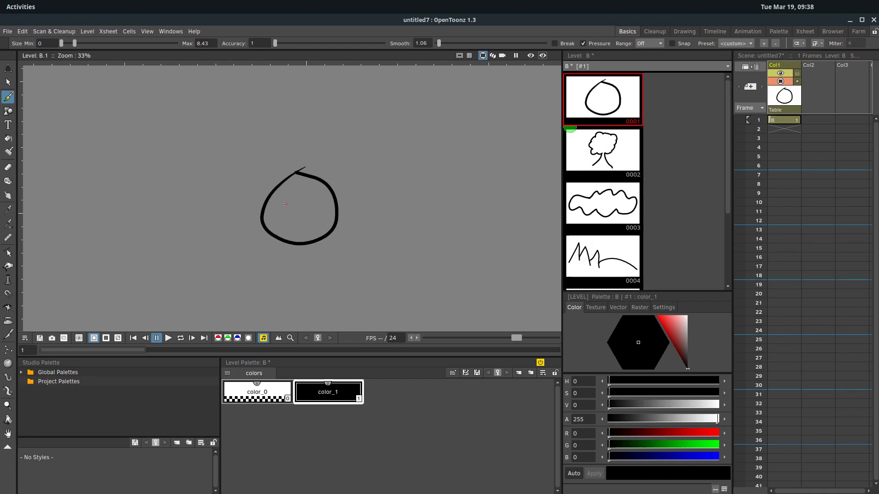
left_click(781, 121)
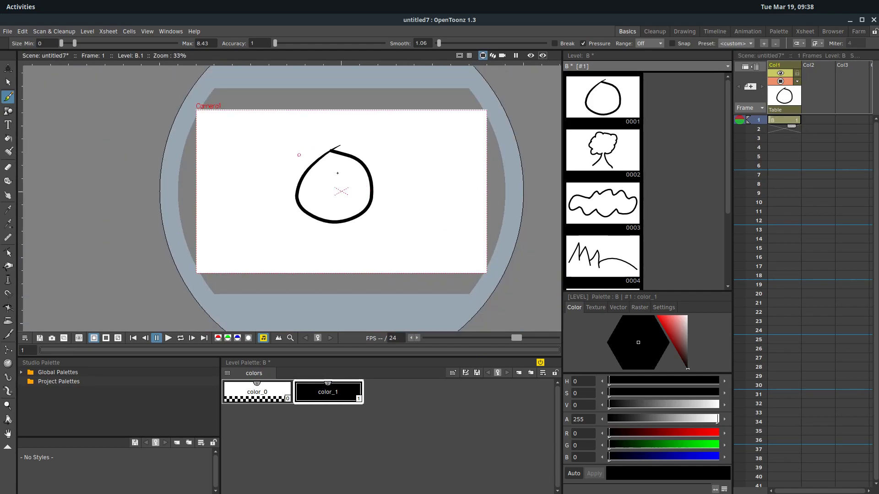
scroll(338, 186, "up", 1)
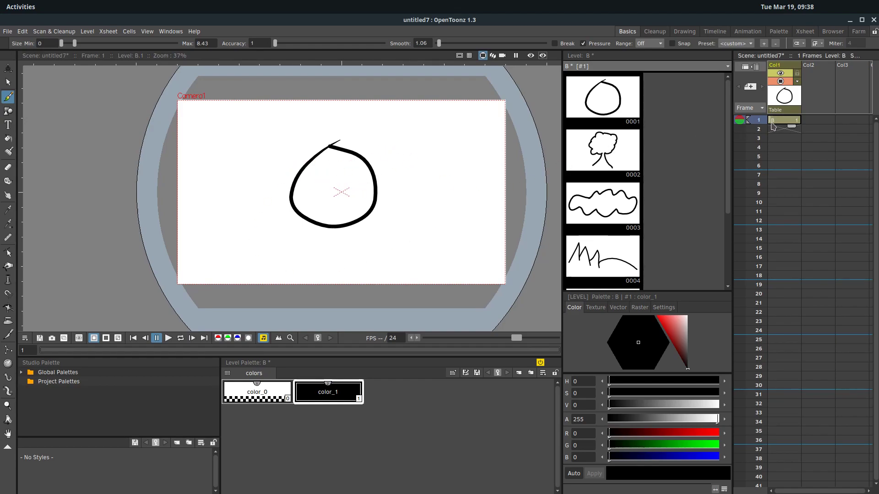
Try drawings 2, 3 and 5 as the content of Col1 frame 1
double_click(792, 121)
type("2")
key("Return")
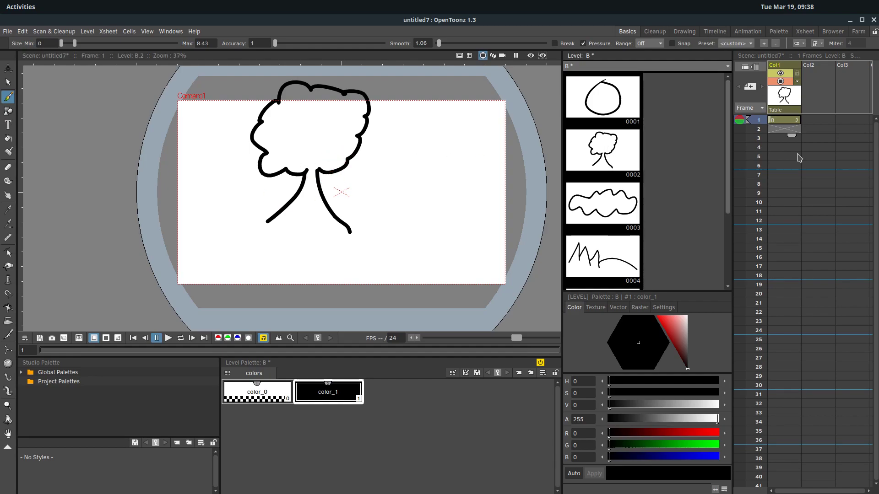
left_click_drag(792, 135, 793, 126)
left_click(792, 122)
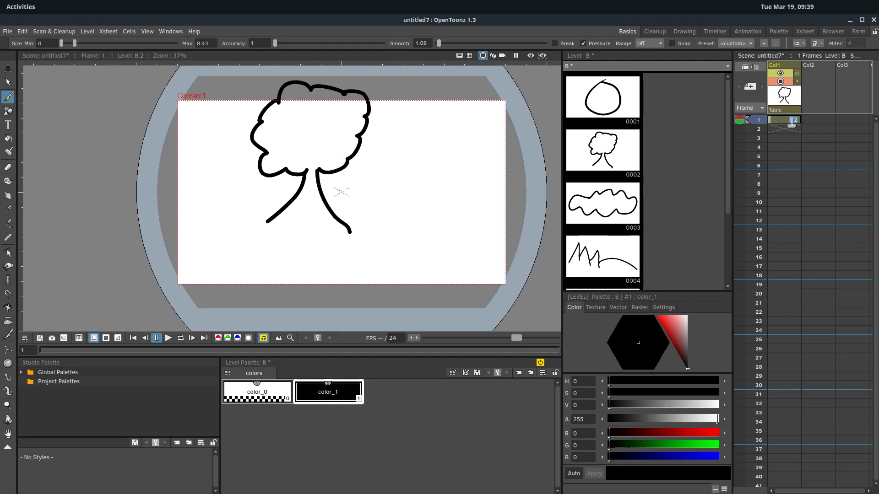
key("Return")
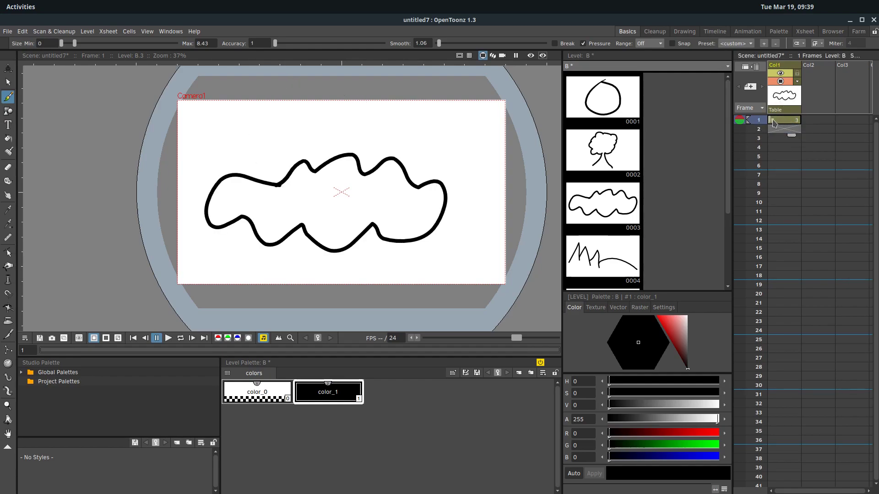
left_click(777, 121)
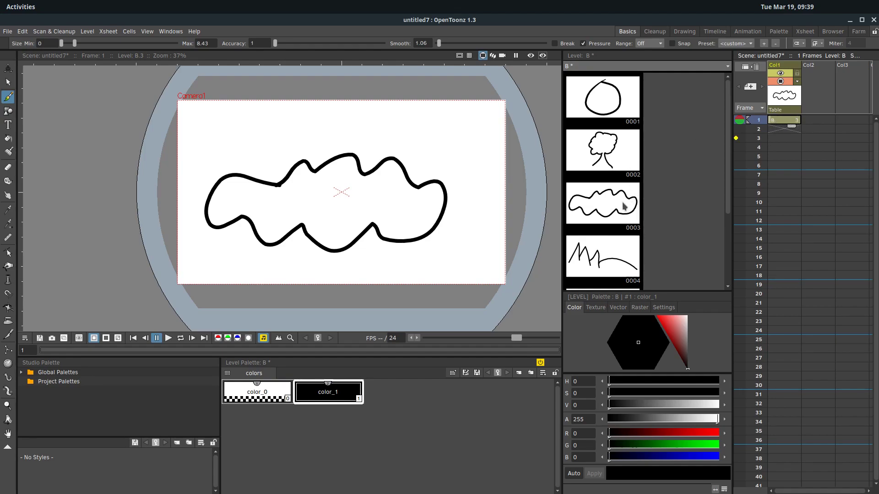
scroll(716, 253, "down", 2)
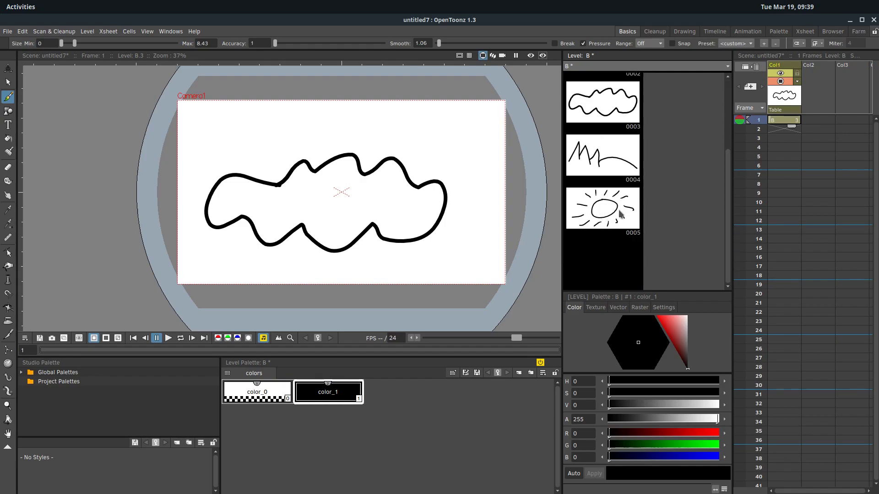
double_click(783, 121)
key("Return")
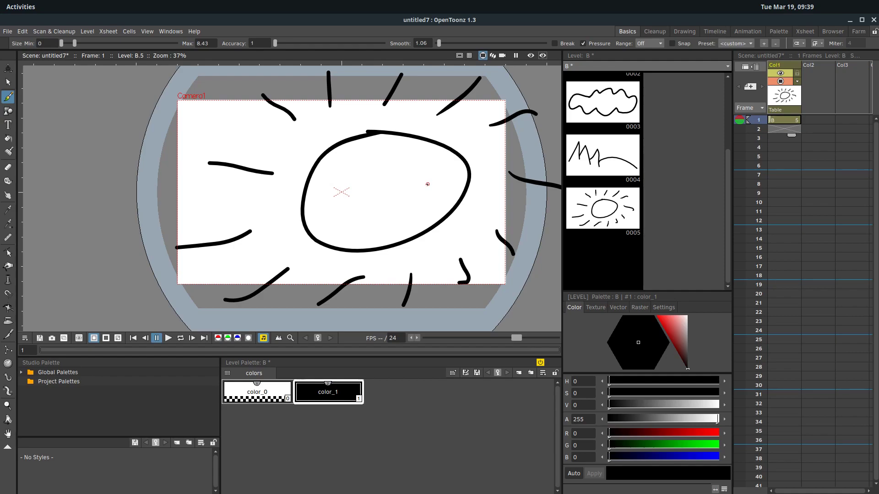
Settle Col1 frame 1 on drawing 4, the mountains and hill
left_click(776, 122)
double_click(788, 120)
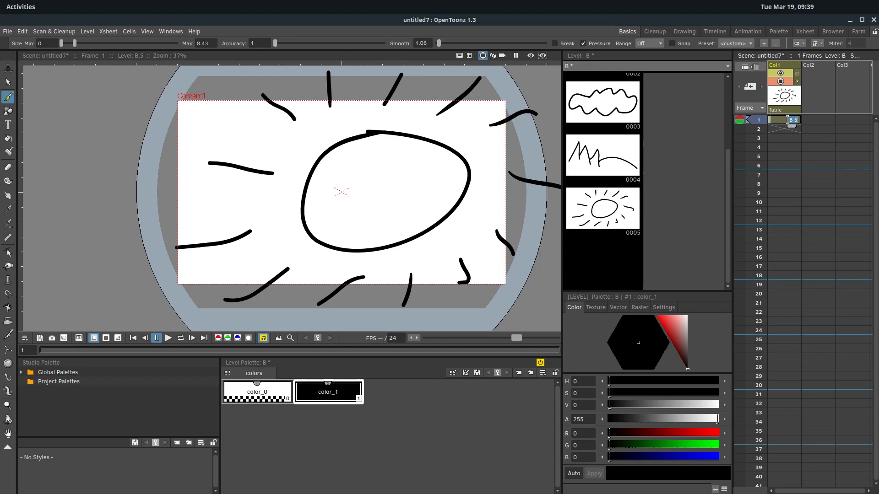
type("4")
key("Return")
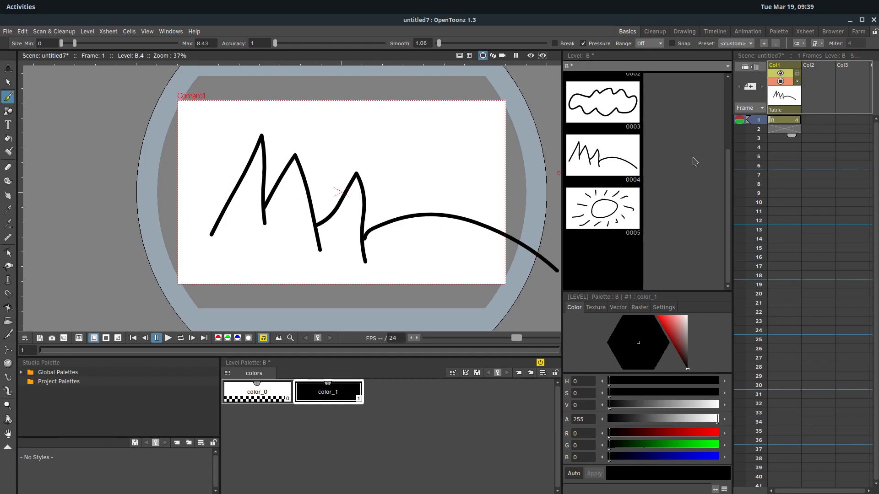
left_click(8, 68)
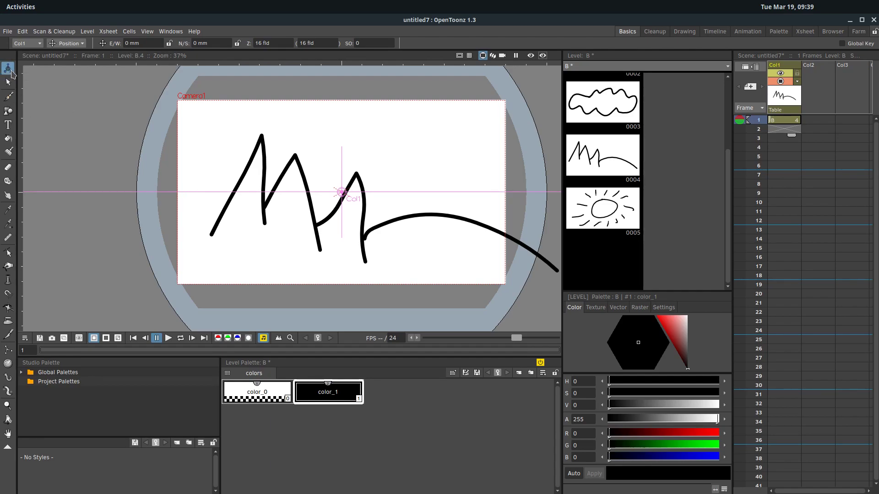
Shift the mountains column left and slightly up, then scale it slightly
left_click(83, 43)
left_click(77, 54)
left_click(82, 43)
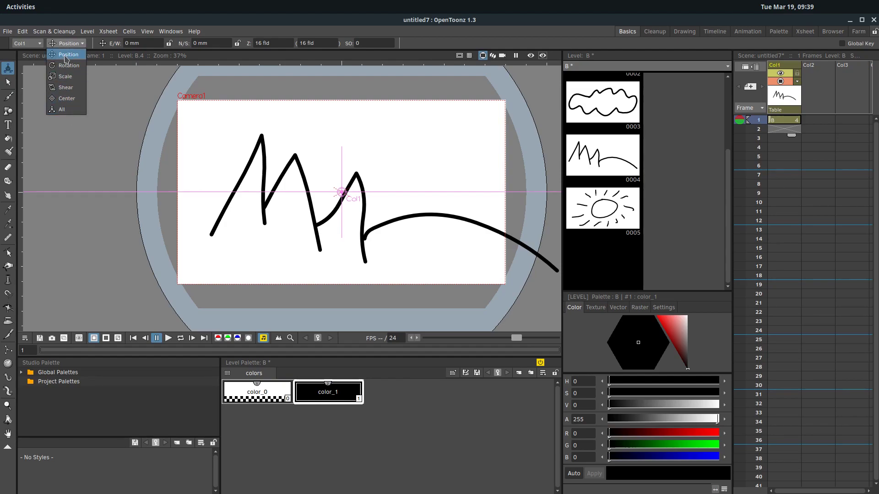
left_click(67, 56)
left_click_drag(342, 192, 301, 188)
left_click(66, 43)
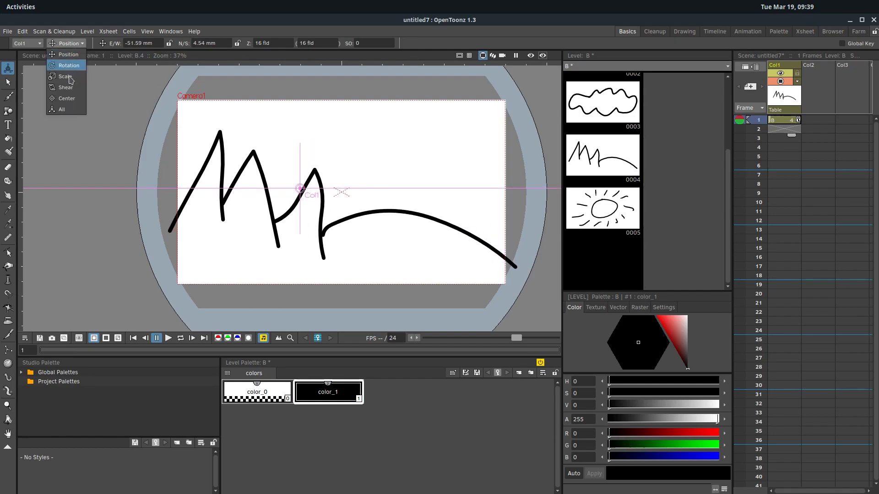
left_click(69, 77)
mouse_move(288, 200)
left_mouse_down()
mouse_move(280, 201)
mouse_move(295, 191)
mouse_move(184, 229)
left_mouse_up()
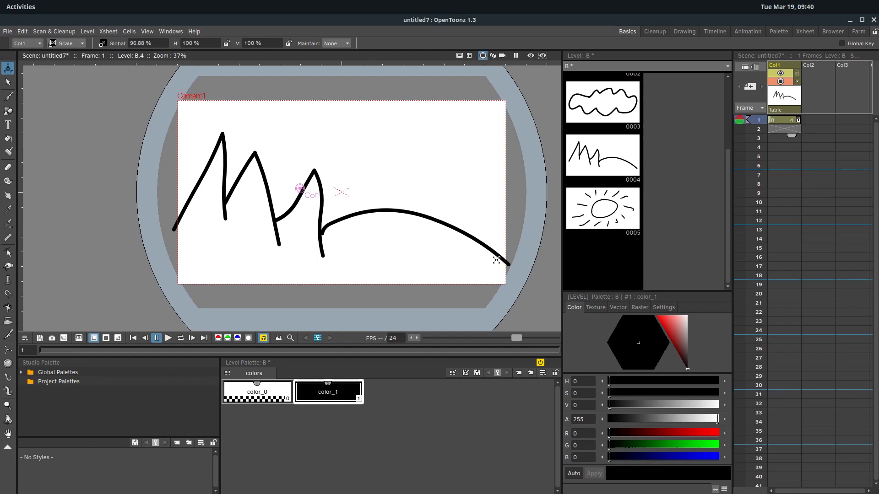
Move Col1 down to E/W -51.02 mm, N/S -20.41 mm and open drawing 0004 alone
left_click(9, 82)
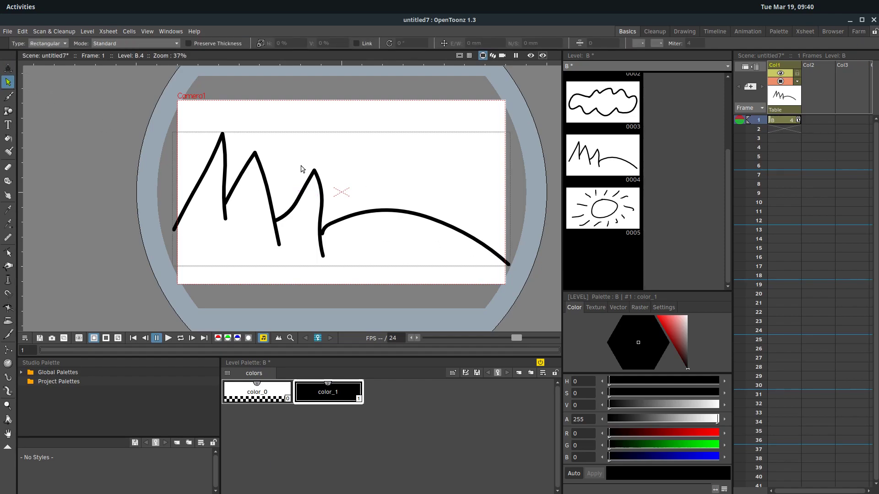
left_click(48, 44)
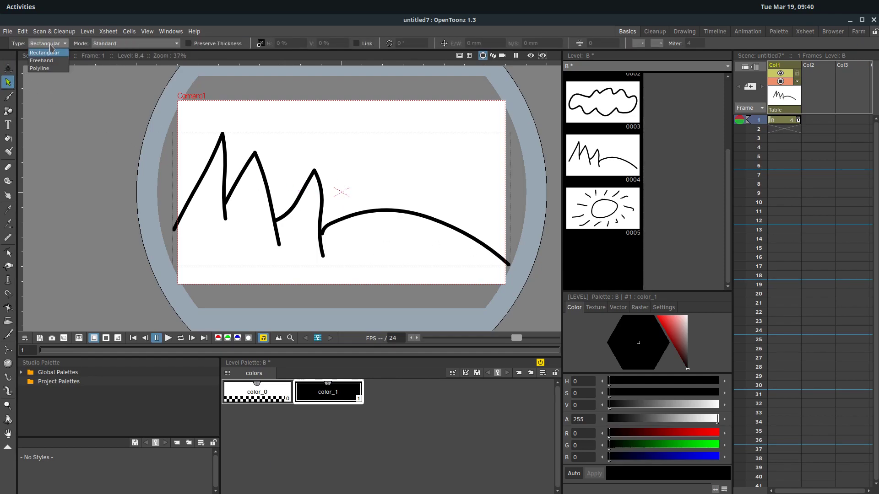
left_click(49, 44)
key("a")
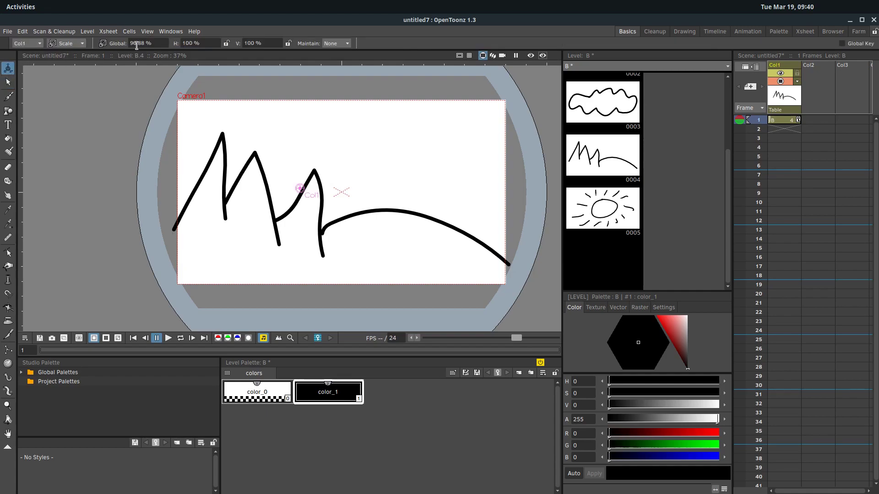
left_click(69, 46)
left_click(71, 55)
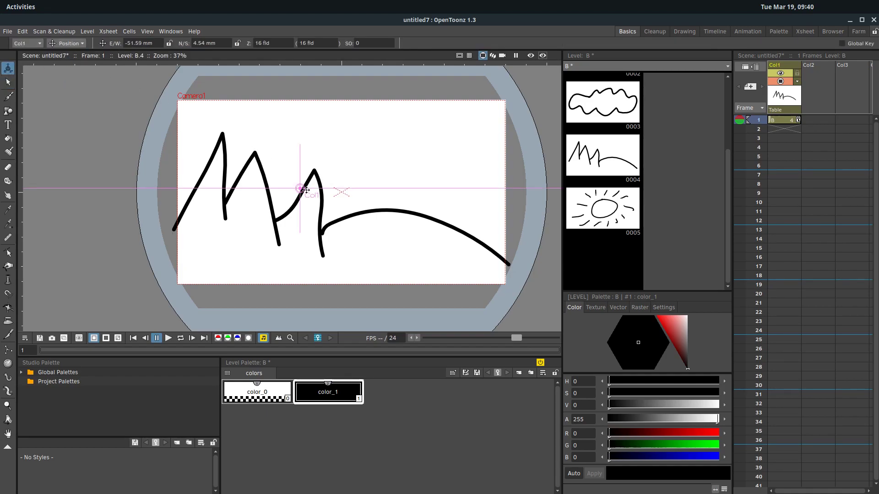
left_click_drag(299, 188, 299, 208)
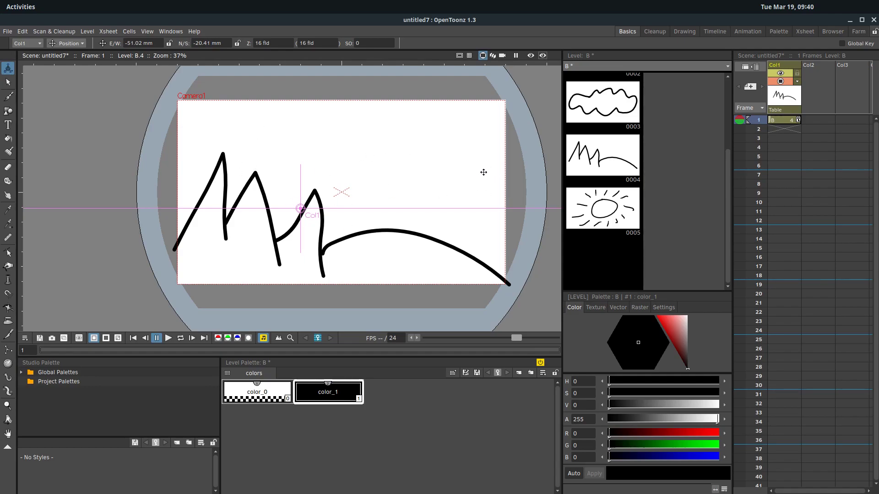
left_click(594, 159)
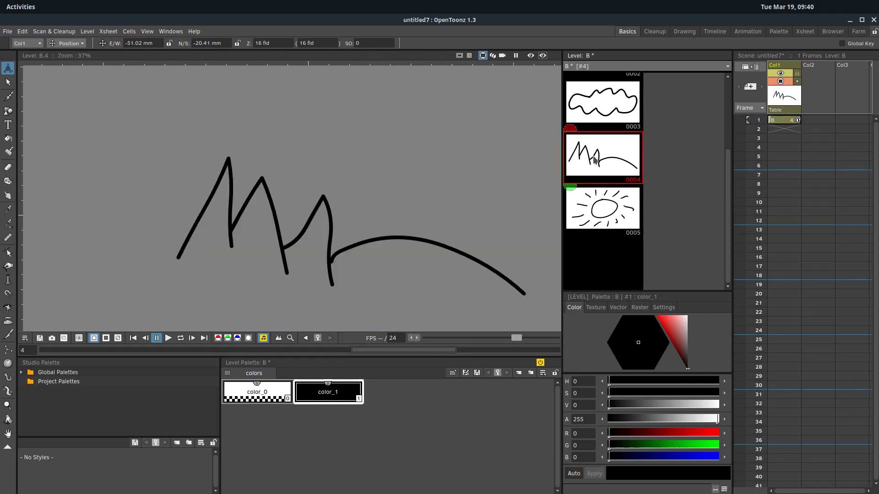
Undo a trial stroke move, then raise Col1 to E/W -53.29 mm, N/S -5.67 mm
left_click(8, 82)
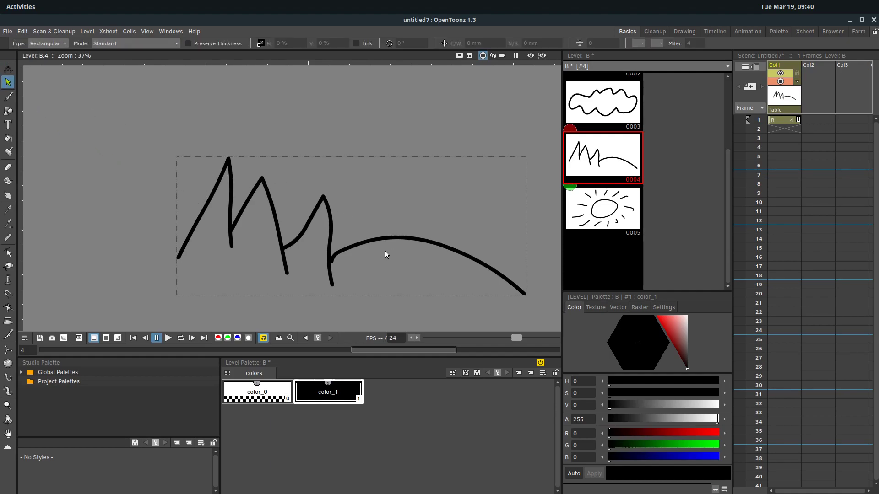
left_click_drag(155, 131, 535, 318)
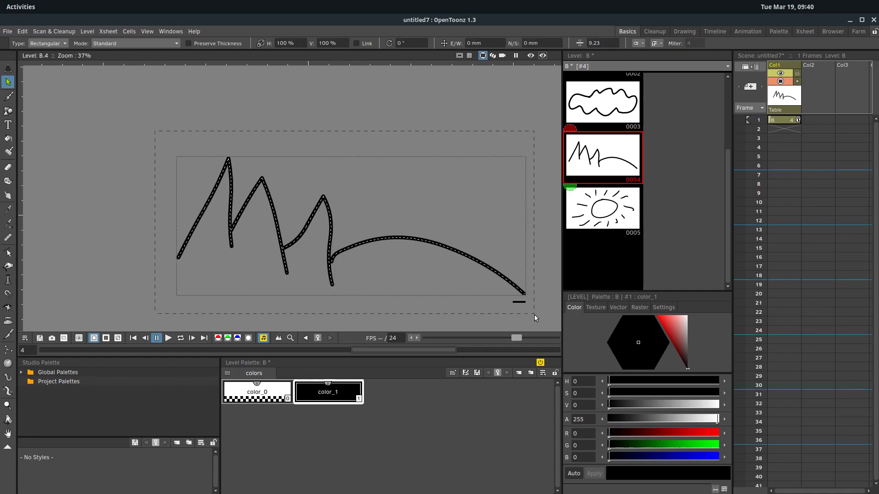
mouse_move(219, 179)
left_mouse_down()
mouse_move(203, 174)
mouse_move(277, 181)
mouse_move(126, 143)
mouse_move(128, 93)
mouse_move(97, 103)
left_mouse_up()
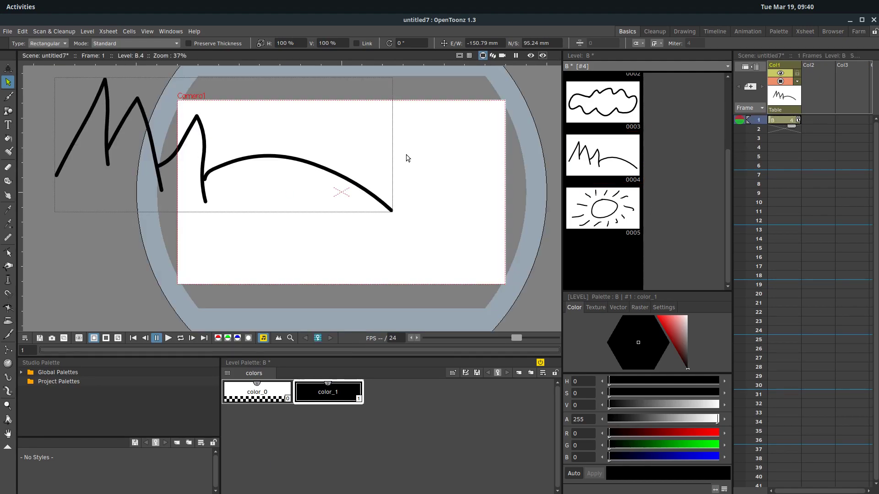
key("ctrl+z")
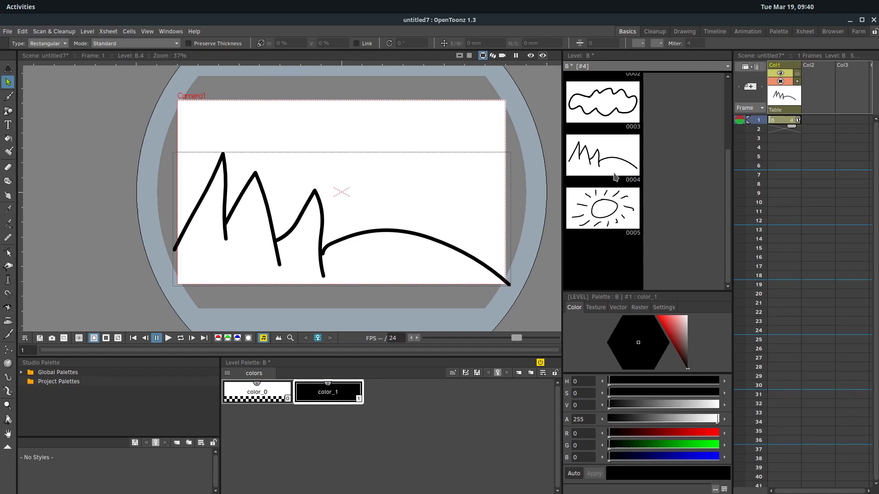
left_click(8, 68)
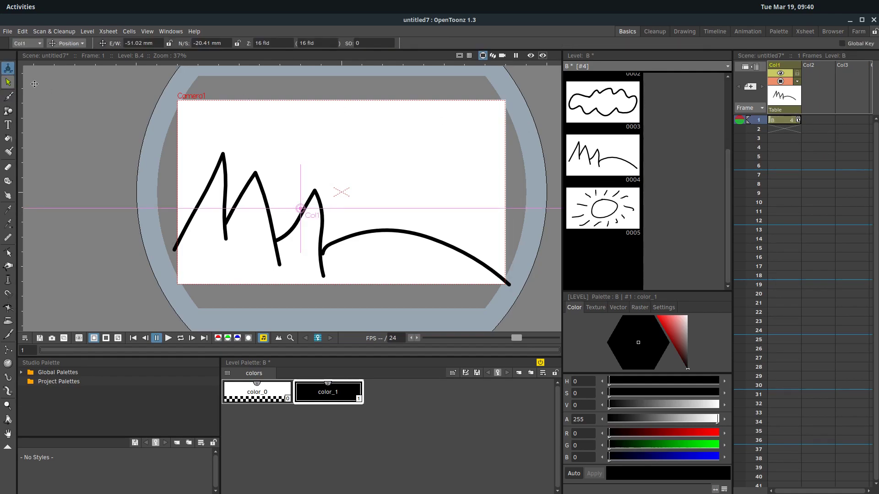
mouse_move(299, 210)
left_mouse_down()
mouse_move(297, 135)
mouse_move(324, 194)
mouse_move(283, 211)
mouse_move(301, 206)
mouse_move(298, 197)
left_mouse_up()
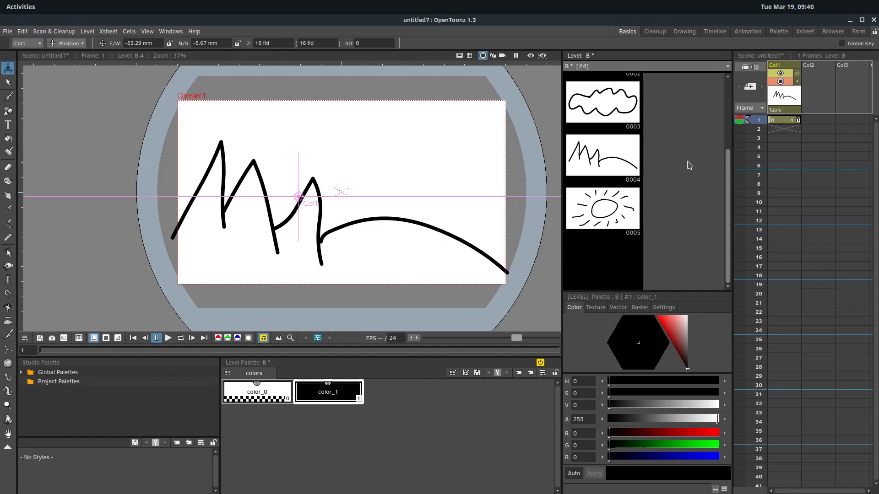
Place the sun drawing 0005 into Col2 at frame 1
left_click(597, 214)
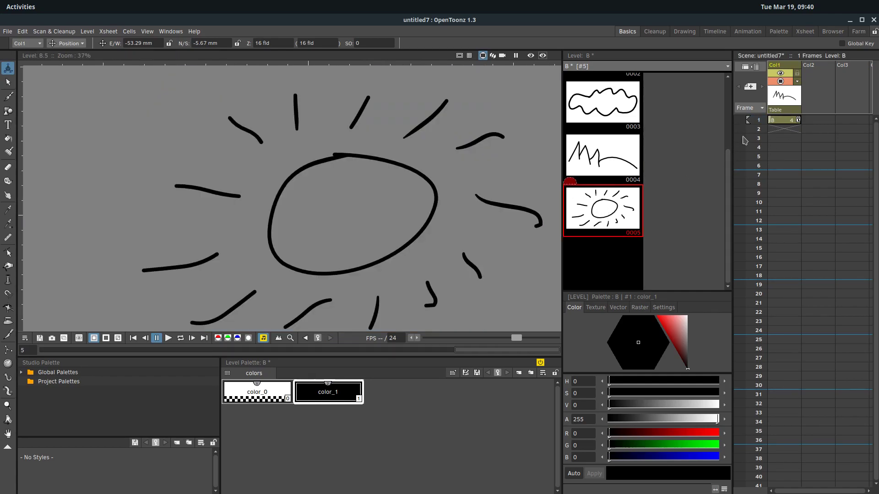
left_click(779, 123)
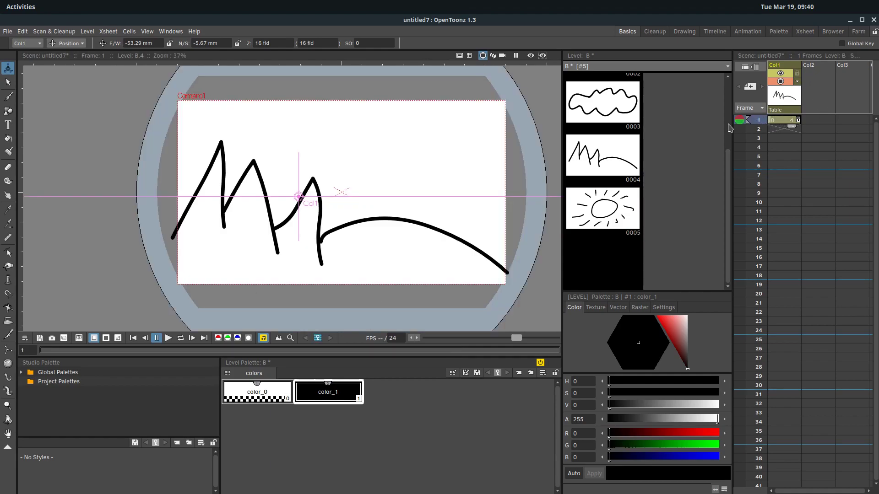
left_click(604, 211)
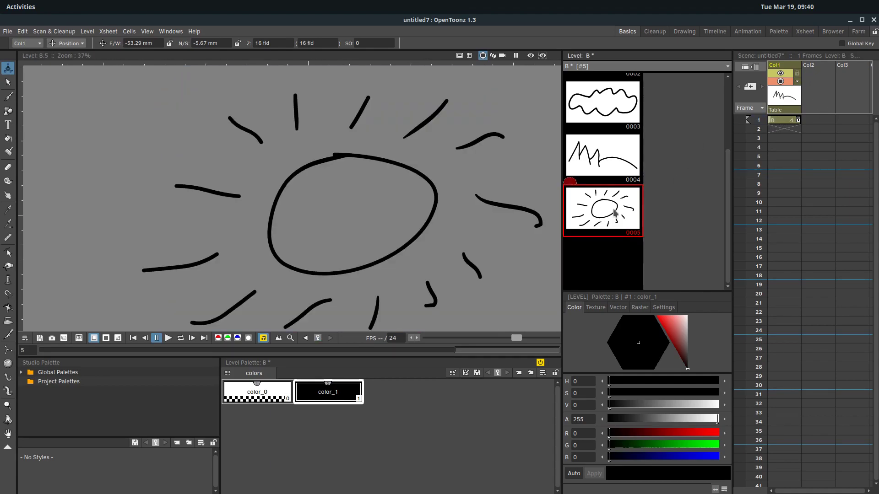
left_click_drag(615, 214, 818, 120)
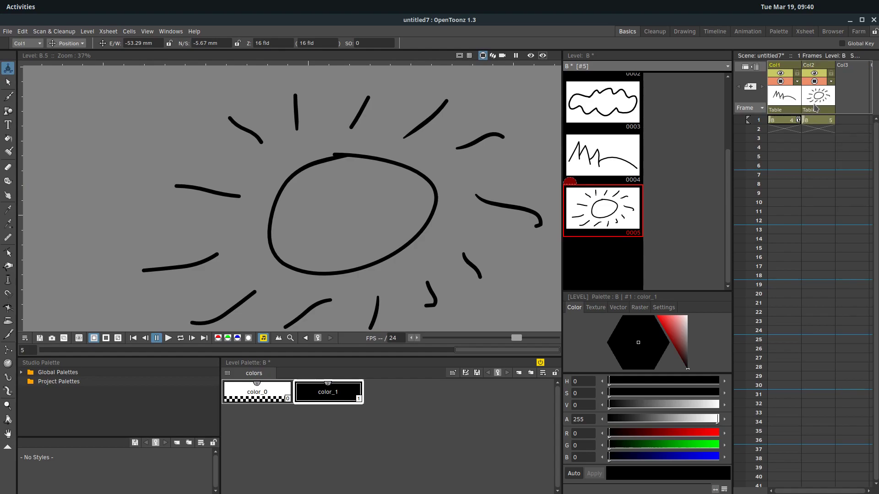
left_click(785, 122)
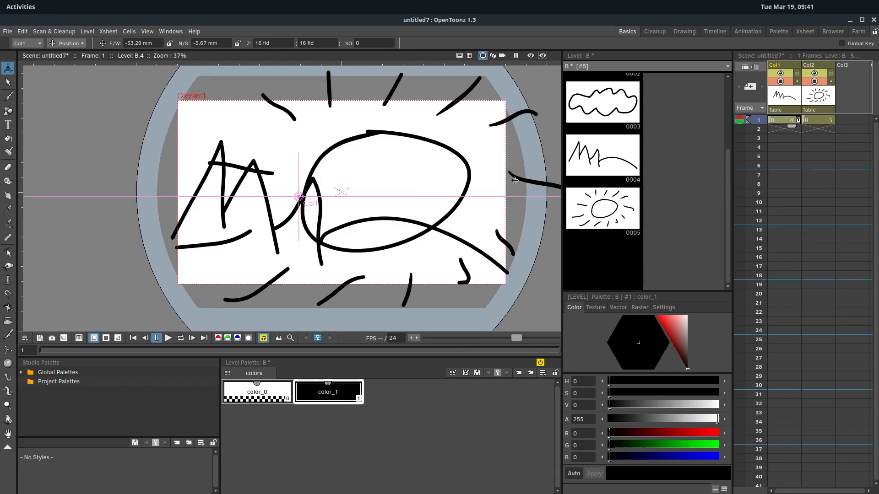
Scale the sun to 17.56% and move it top-right to E/W 130.95 mm, N/S 75.96 mm
left_click(68, 43)
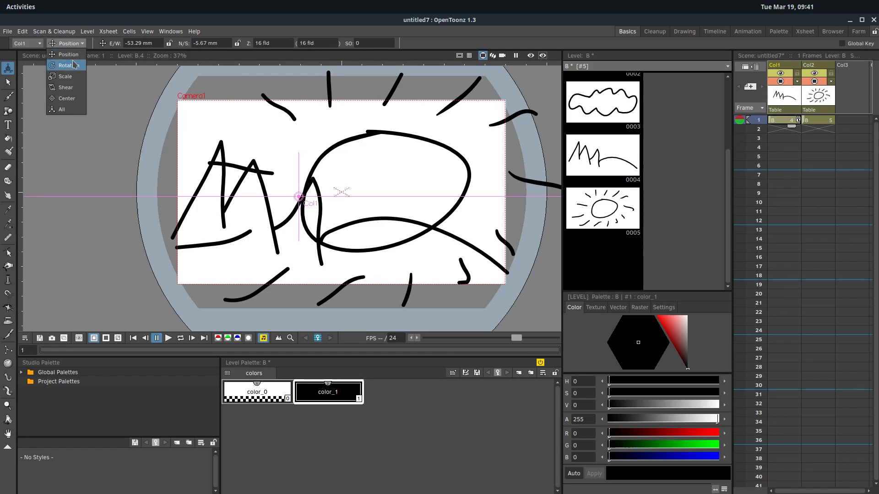
left_click(69, 78)
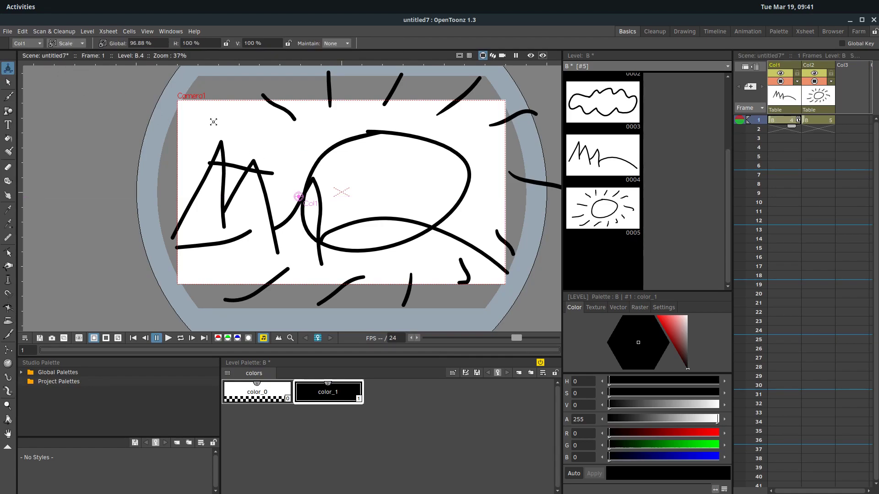
left_click_drag(242, 126, 283, 151)
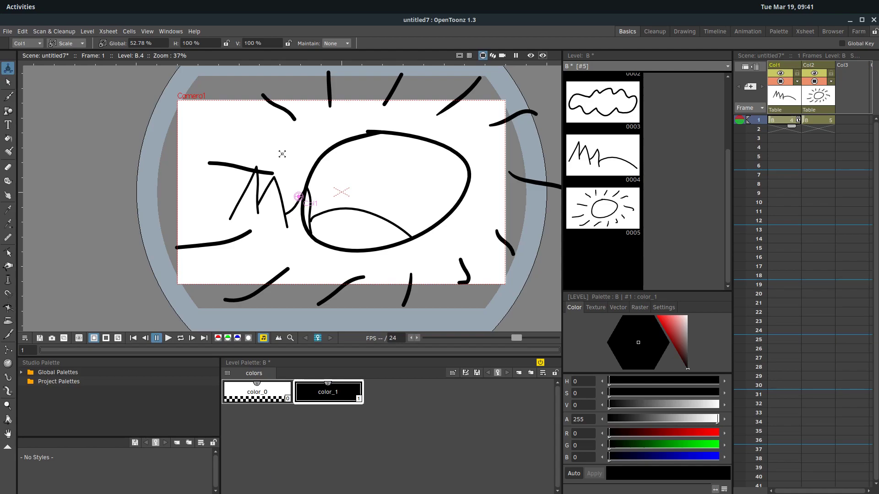
key("ctrl+z")
key("ctrl+z")
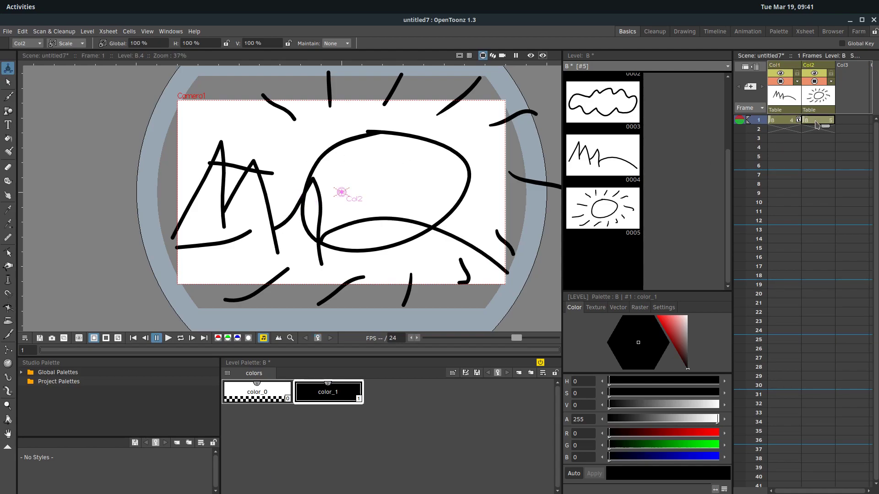
mouse_move(314, 157)
left_mouse_down()
mouse_move(363, 180)
mouse_move(349, 157)
mouse_move(343, 187)
left_mouse_up()
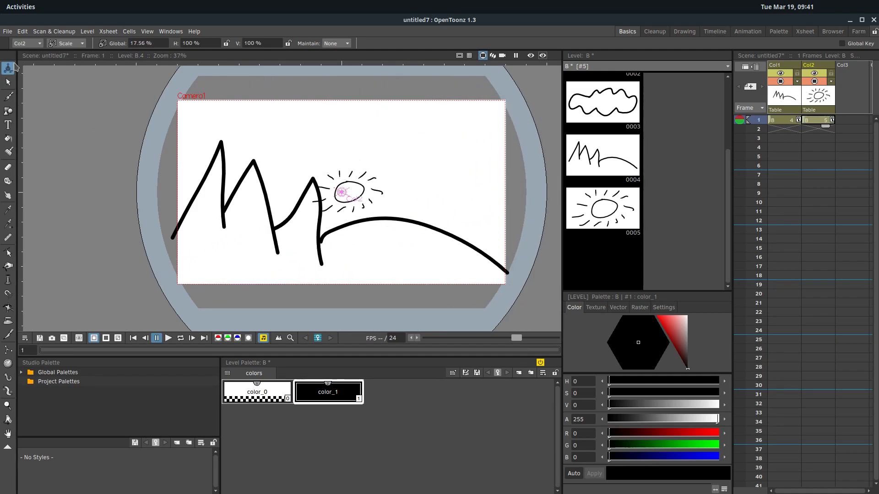
left_click(81, 43)
left_click(67, 59)
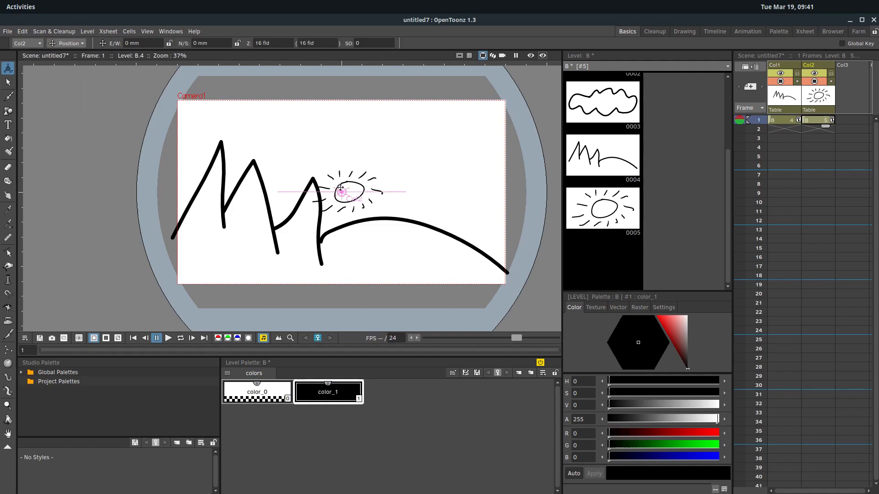
left_click_drag(341, 188, 447, 131)
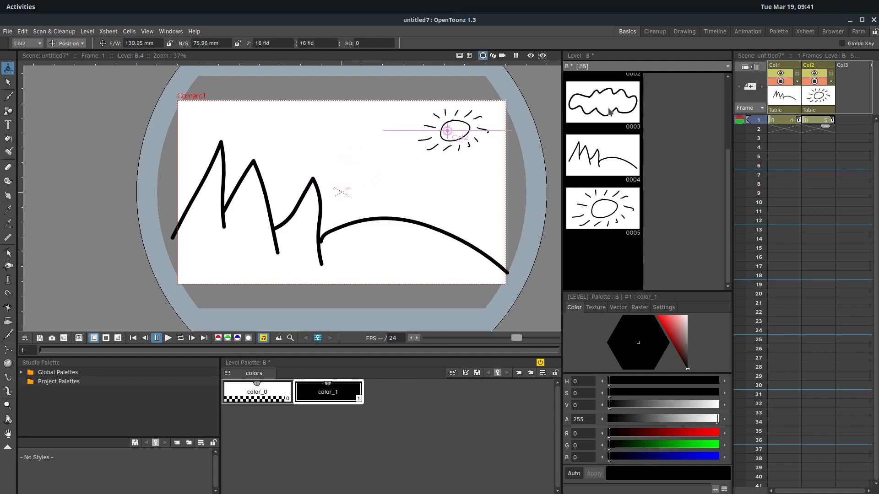
Place cloud drawing 0003 into Col3 at frame 1, plus a copy in Col1 frame 2
left_click(596, 100)
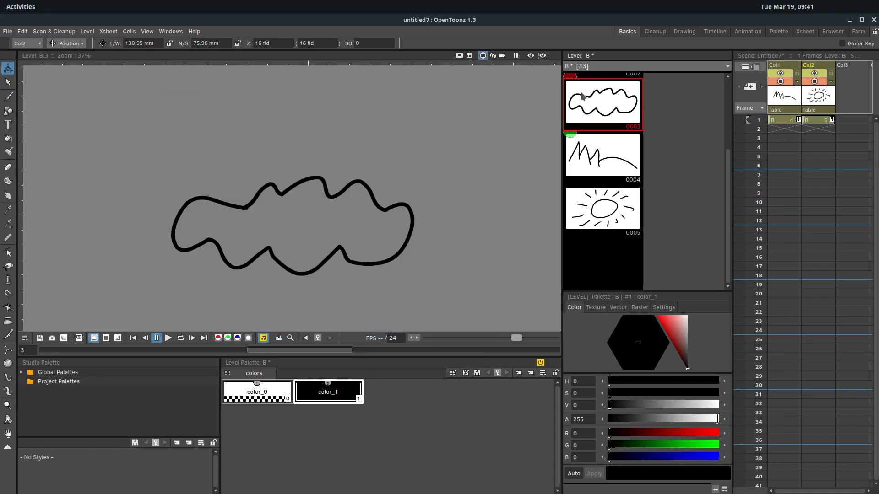
left_click_drag(582, 96, 842, 121)
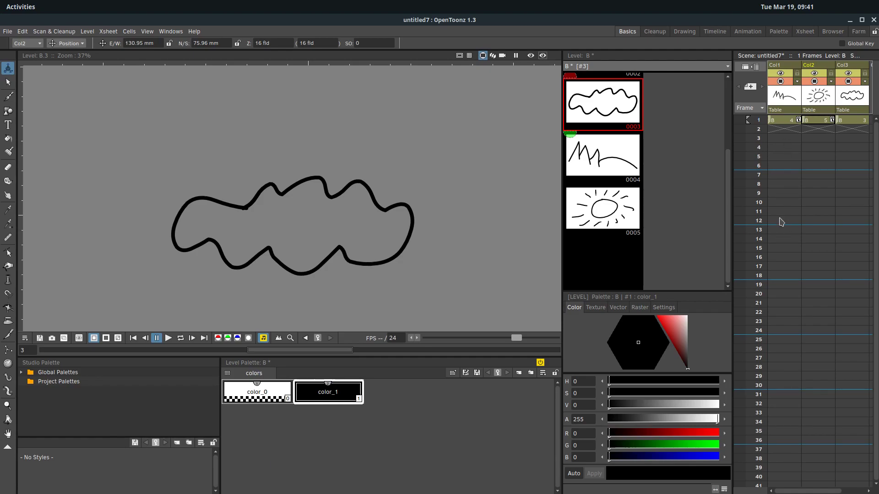
left_click_drag(576, 96, 777, 129)
left_click(777, 131)
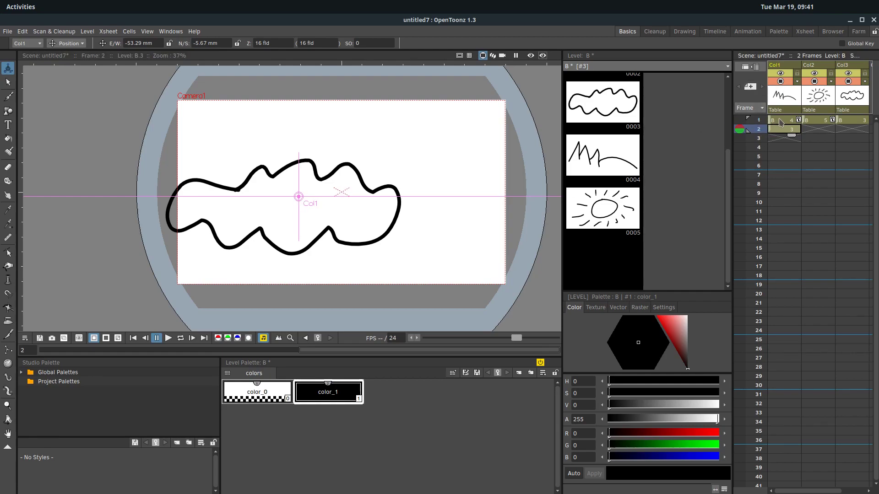
Check Col1, Col2 and Col3 at frames 1 to 3 to review the layered scene
left_click(781, 123)
left_click(811, 123)
left_click(849, 123)
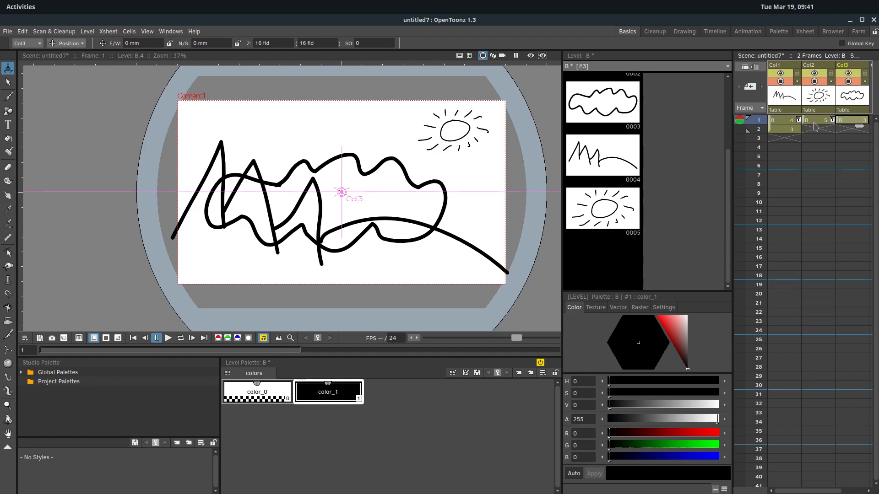
left_click(817, 124)
left_click(785, 124)
left_click(826, 123)
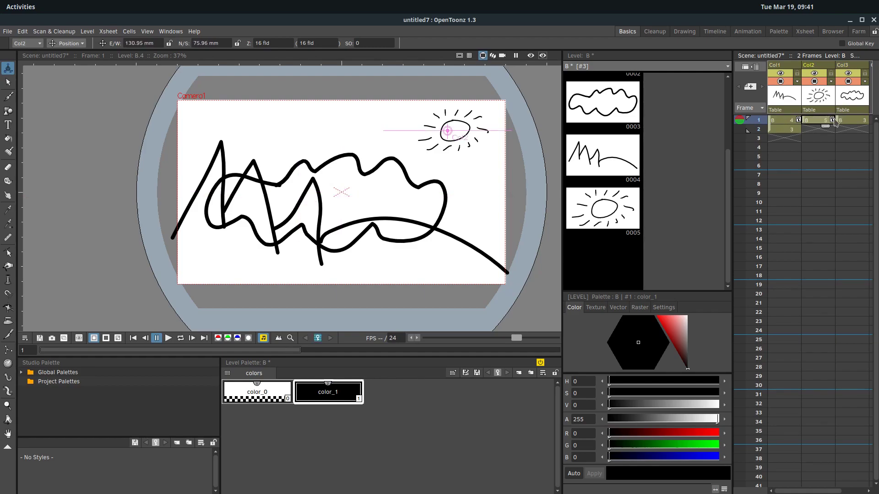
left_click(785, 131)
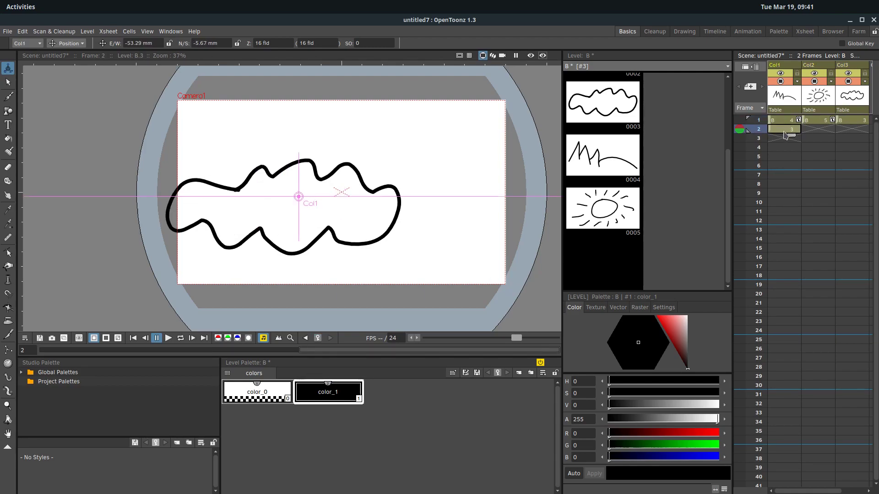
left_click(785, 138)
left_click(847, 123)
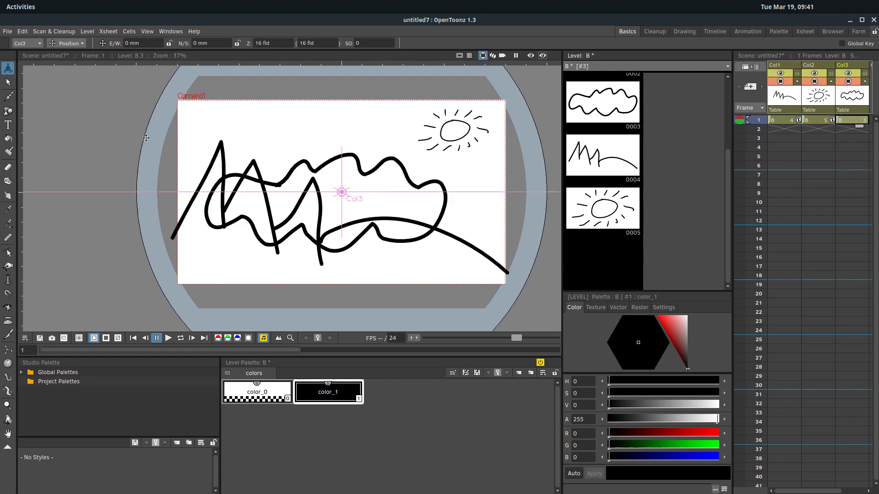
Shrink the Col3 cloud to about half its size with the Animate tool's Scale mode
left_click(67, 43)
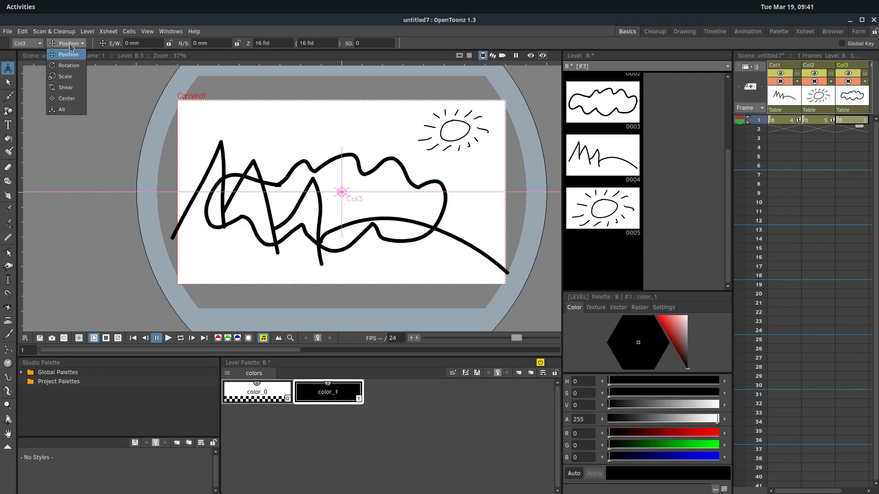
left_click(68, 77)
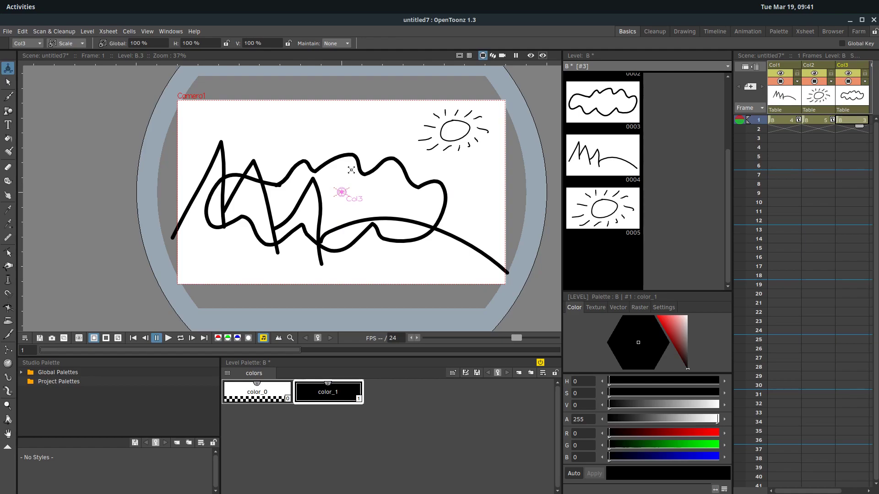
left_click_drag(357, 160, 347, 179)
Move the Col3 cloud to the sky's top-left edge, then select the empty Col4 cell
left_click(66, 43)
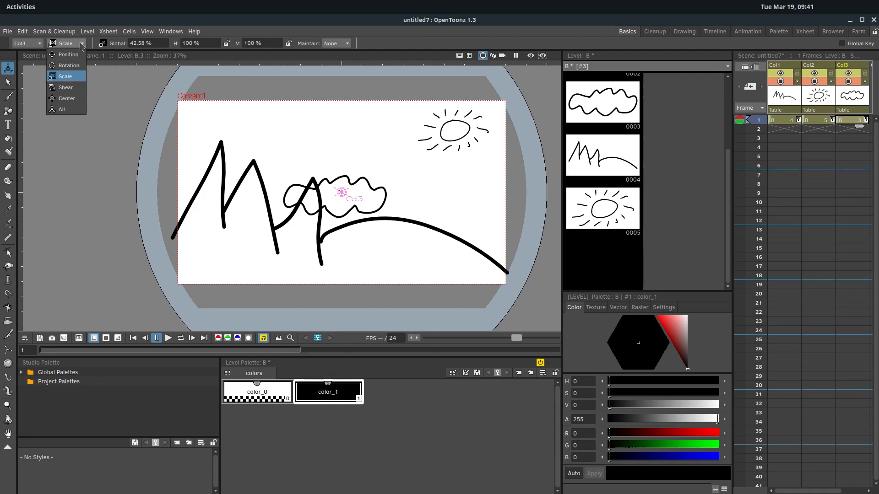
left_click(64, 54)
left_click_drag(337, 194, 169, 126)
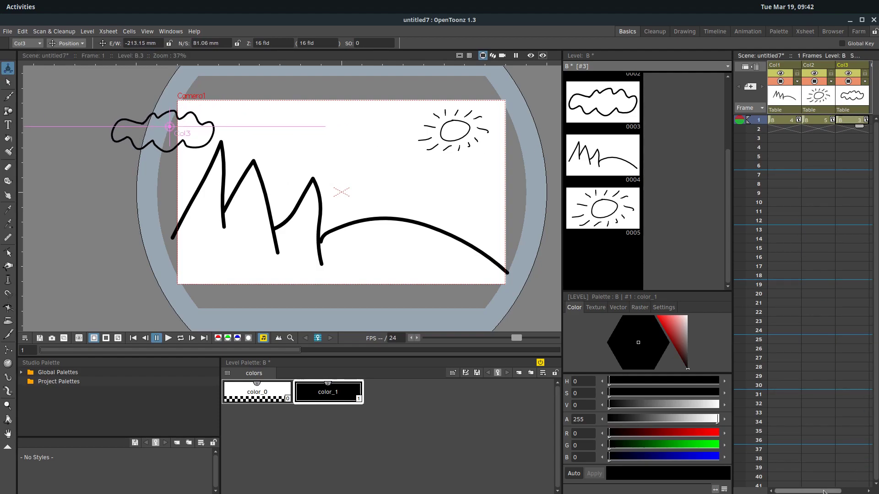
left_click_drag(824, 492, 849, 493)
left_click(854, 122)
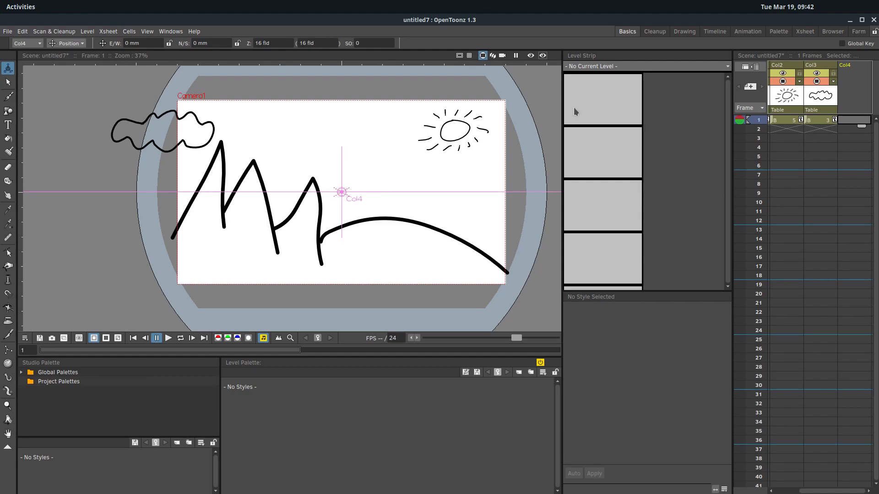
Place level B's cloud drawing 0003 into column Col4 at frame 1
left_click(578, 67)
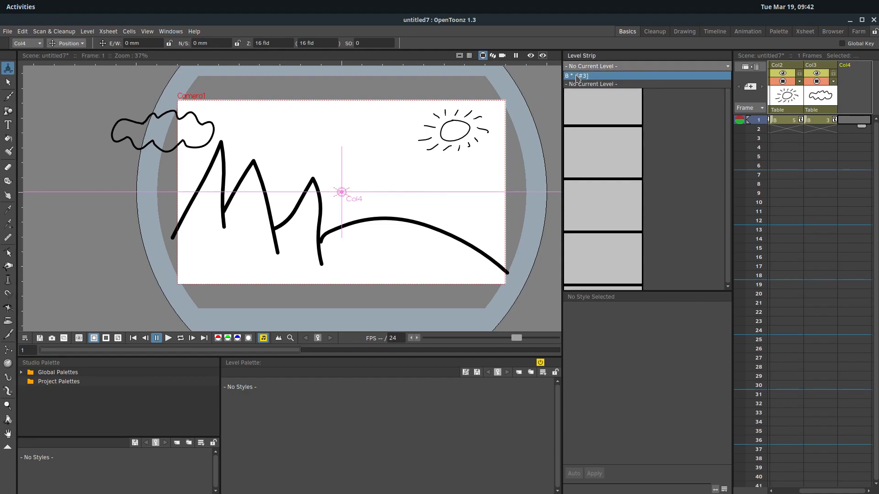
left_click(578, 76)
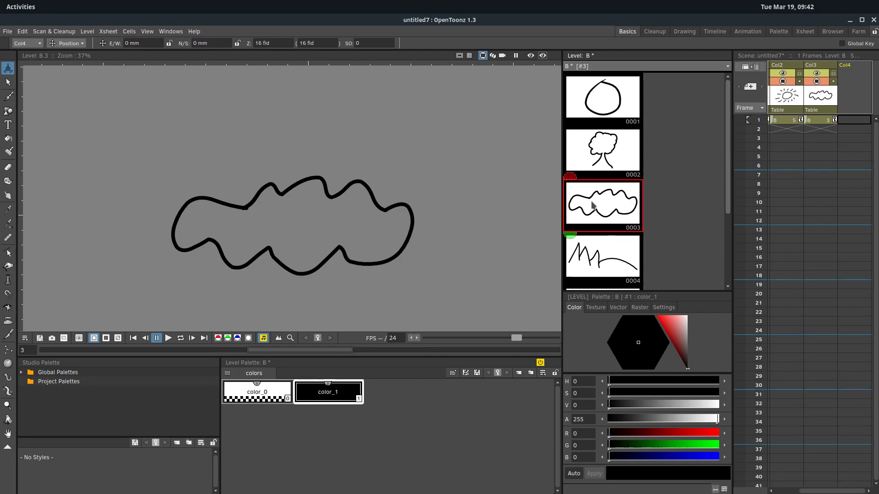
left_click_drag(592, 203, 850, 122)
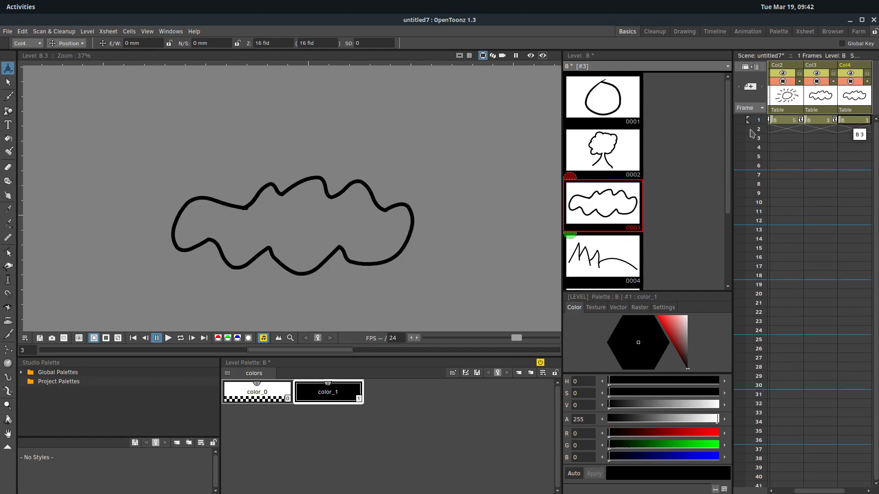
left_click(854, 125)
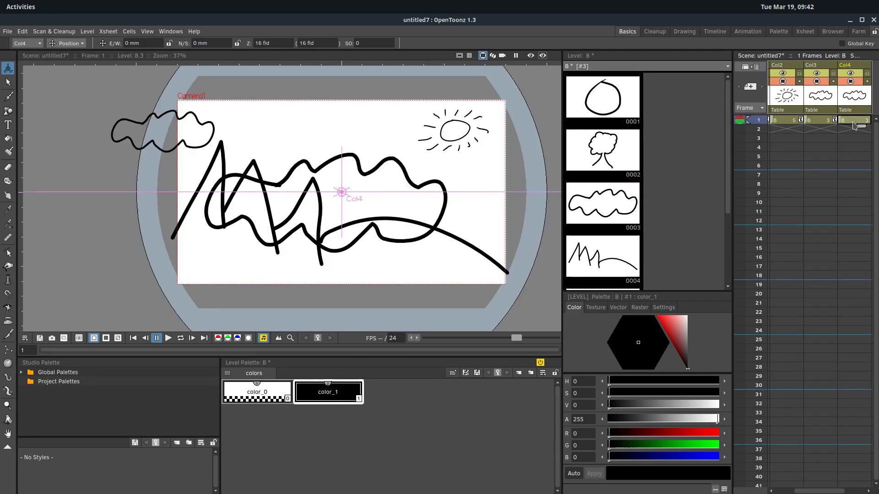
Shrink the Col4 cloud to about half size and move it up near the sun
left_click(66, 43)
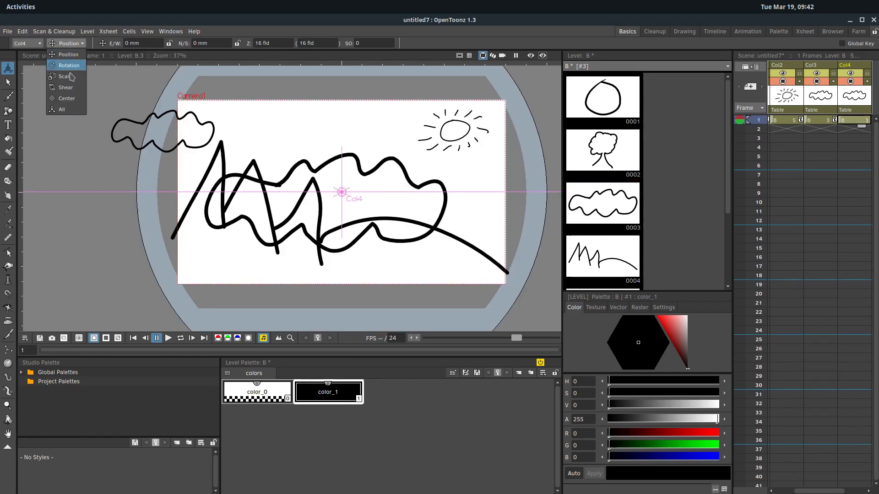
left_click(66, 76)
left_click_drag(354, 169, 341, 179)
left_click(67, 43)
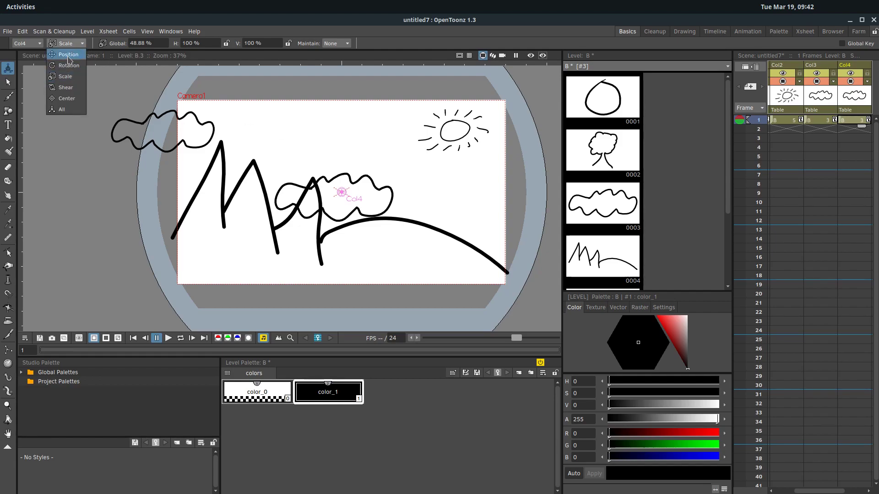
left_click(84, 60)
left_click_drag(350, 195, 423, 183)
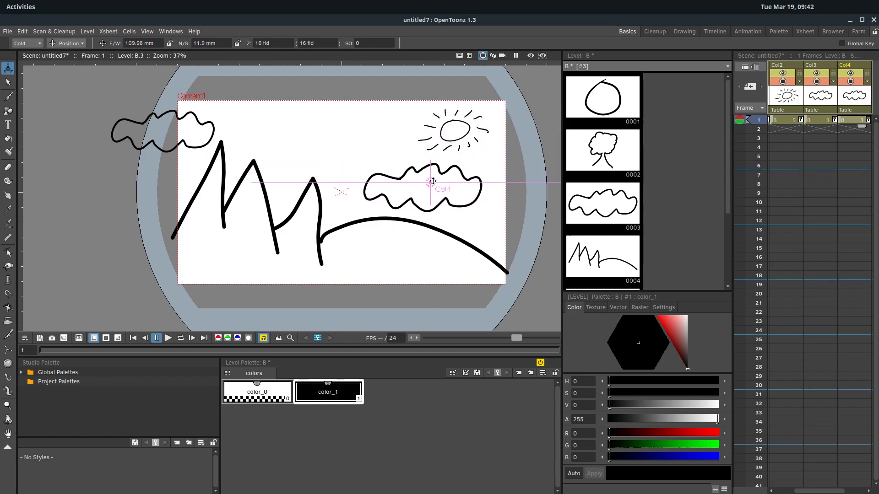
Fine-tune the Col4 cloud to 40.2% scale at E/W 15.87 mm, N/S 54.42 mm
left_click(74, 46)
left_click(66, 76)
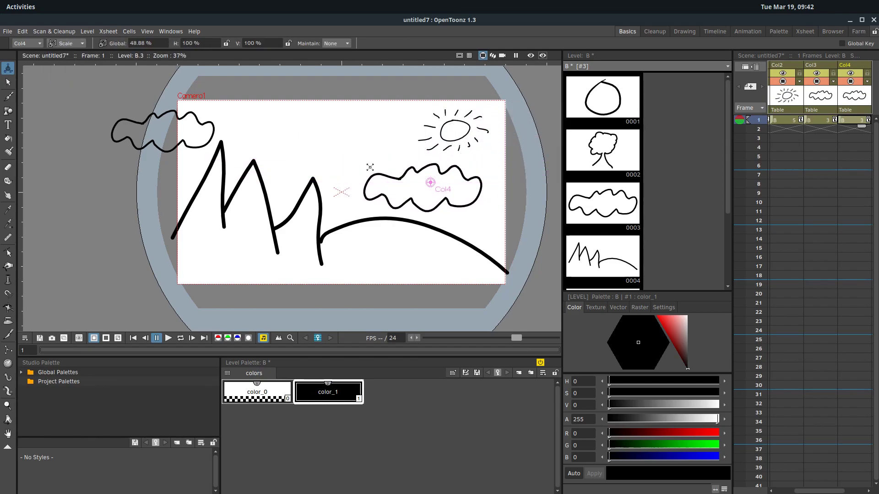
left_click_drag(451, 175, 445, 176)
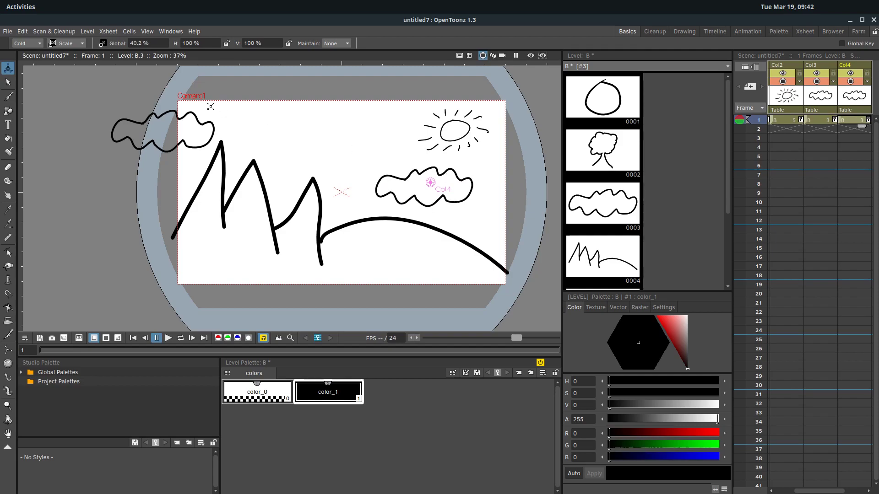
left_click(83, 43)
left_click(90, 71)
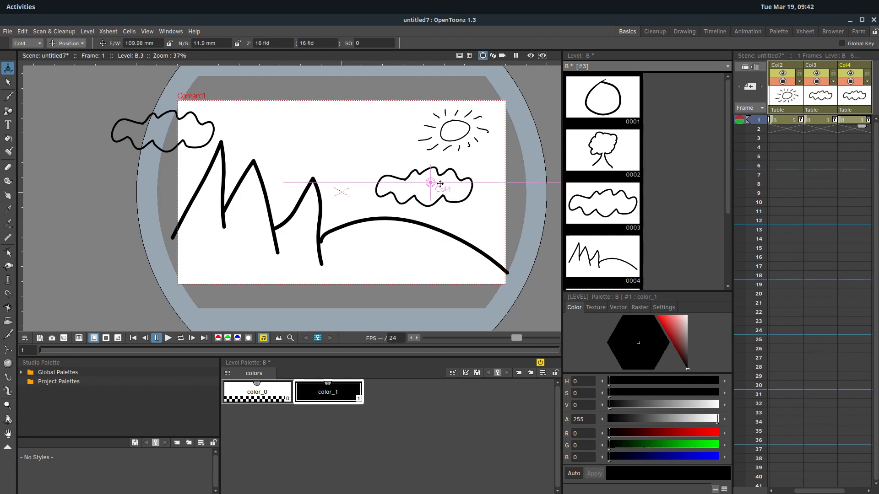
left_click_drag(429, 182, 354, 148)
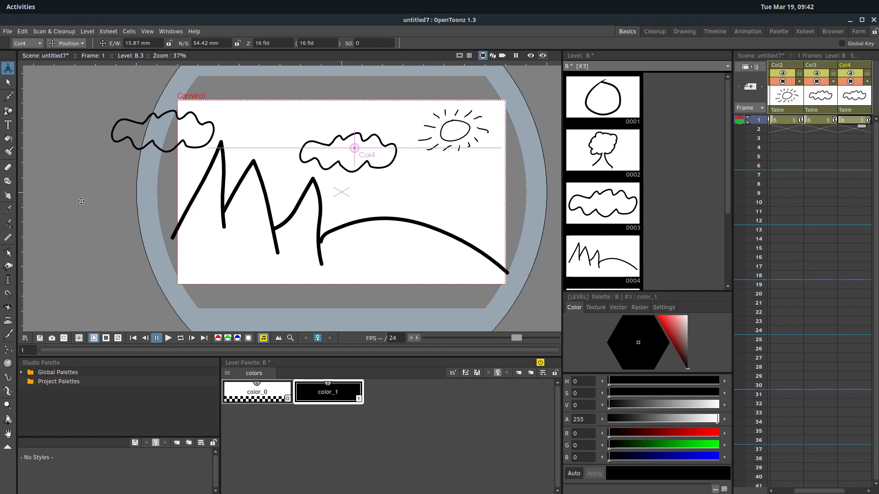
scroll(355, 145, "up", 3)
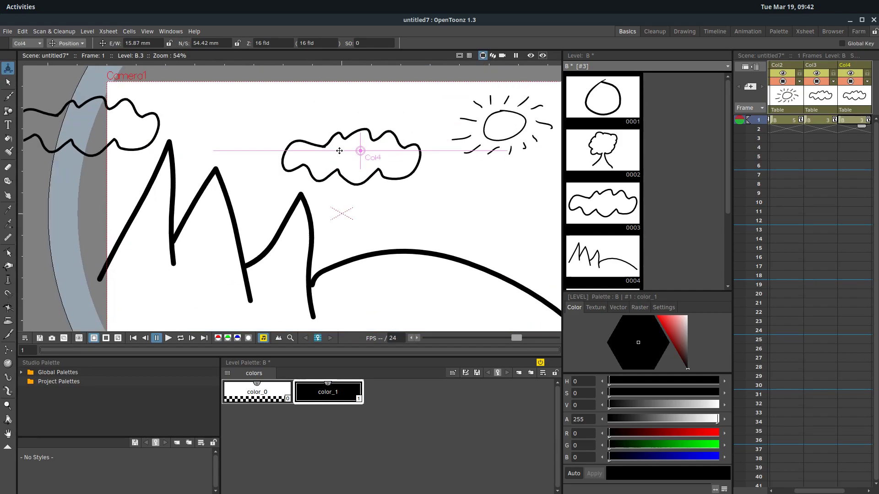
scroll(280, 157, "down", 1)
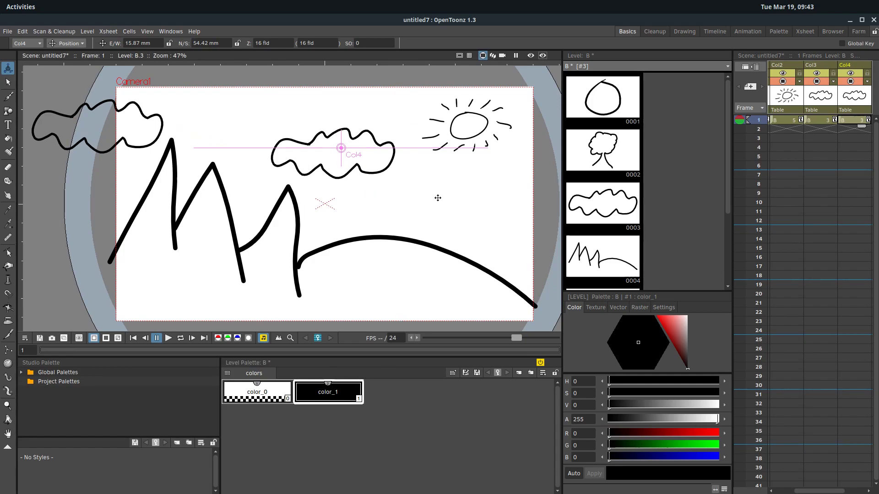
scroll(438, 198, "down", 1)
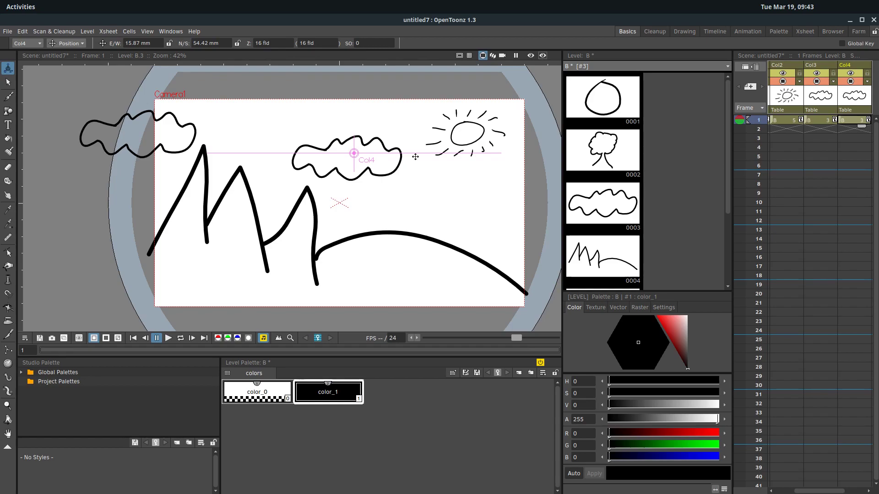
scroll(819, 491, "right", 1)
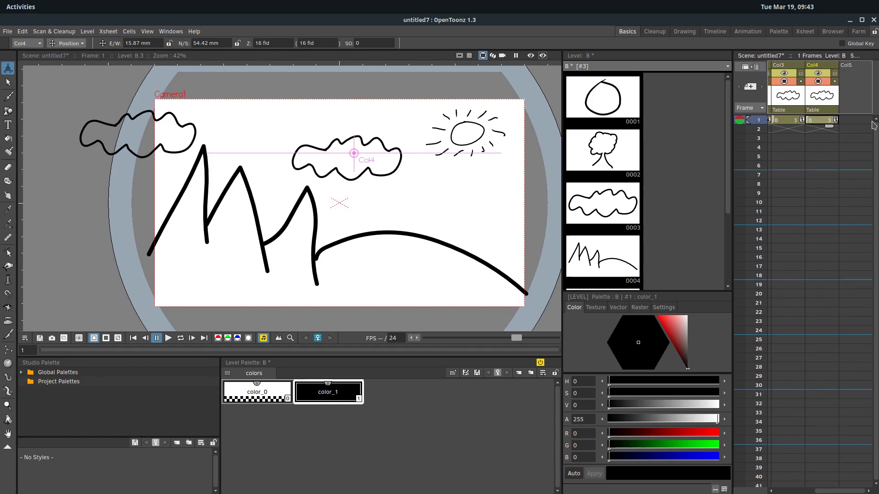
Create a new level named 'Person' in Col5 and select the Brush tool
left_click(8, 32)
left_click(46, 146)
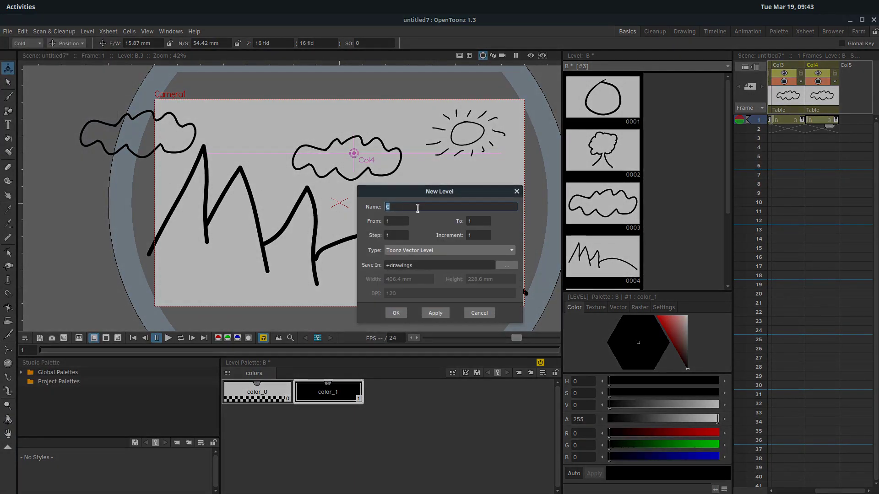
left_click(421, 209)
type("Person")
left_click(395, 313)
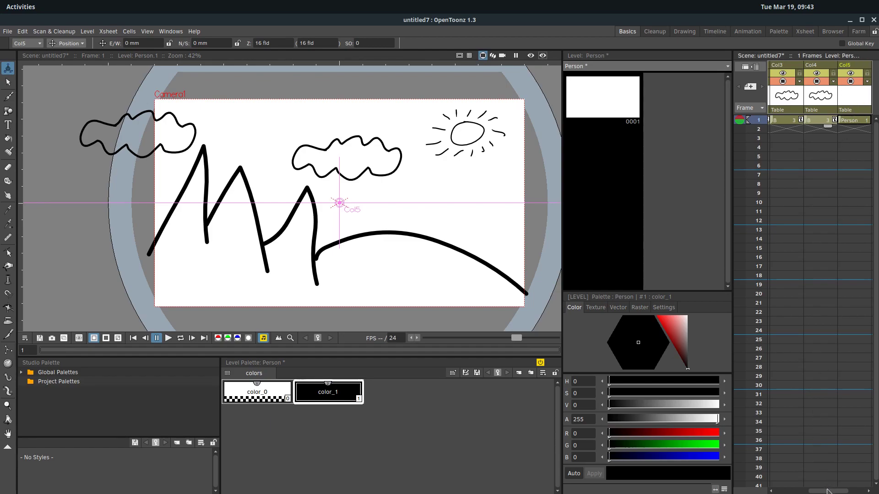
left_click_drag(828, 491, 862, 491)
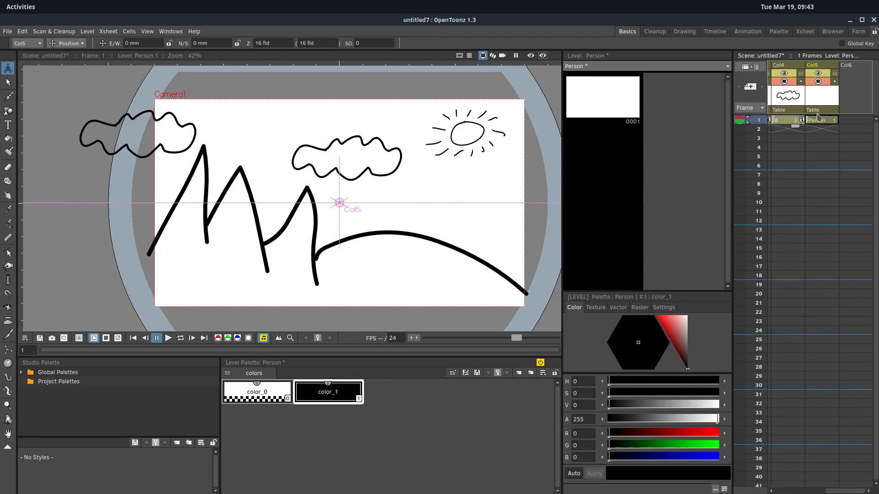
left_click(7, 97)
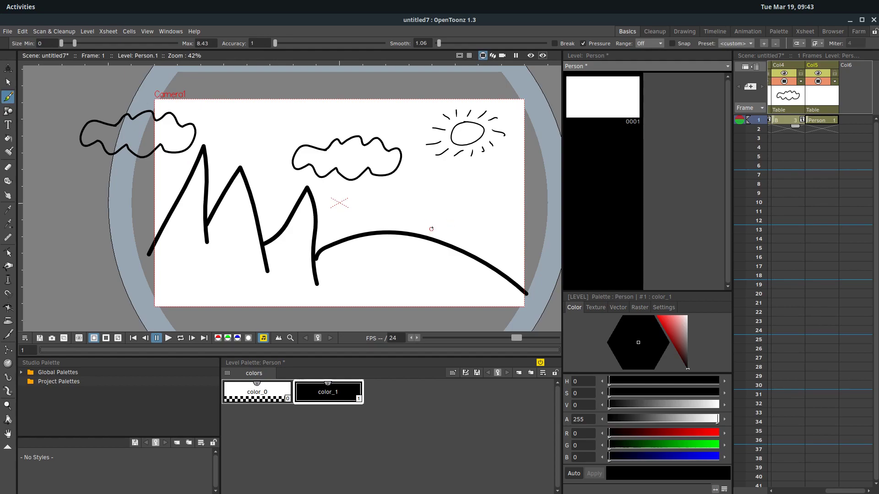
Draw a standing stick figure on the hill in frame 1, then a leaning pose on onion-skinned frame 2
mouse_move(425, 219)
left_mouse_down()
mouse_move(428, 240)
mouse_move(422, 196)
mouse_move(414, 203)
mouse_move(439, 201)
mouse_move(424, 196)
mouse_move(435, 187)
mouse_move(415, 181)
mouse_move(423, 197)
left_mouse_up()
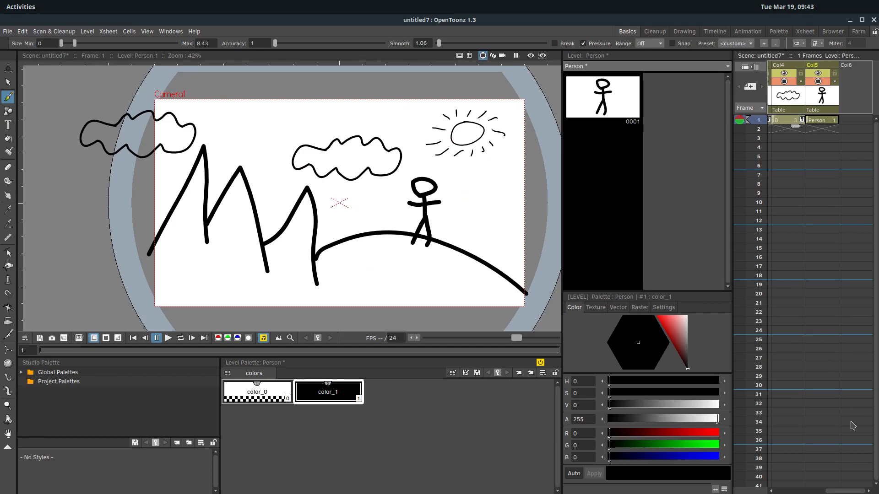
mouse_move(846, 492)
left_mouse_down()
mouse_move(761, 486)
mouse_move(861, 491)
left_mouse_up()
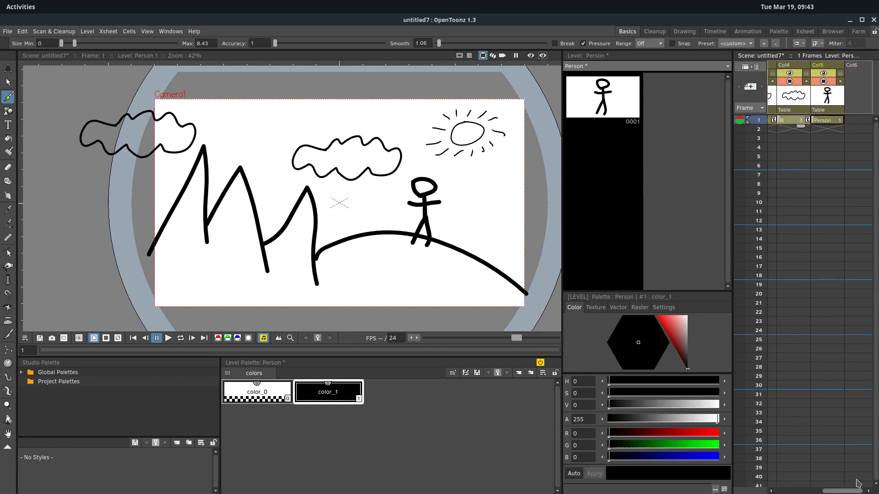
left_click(834, 124)
left_click(823, 129)
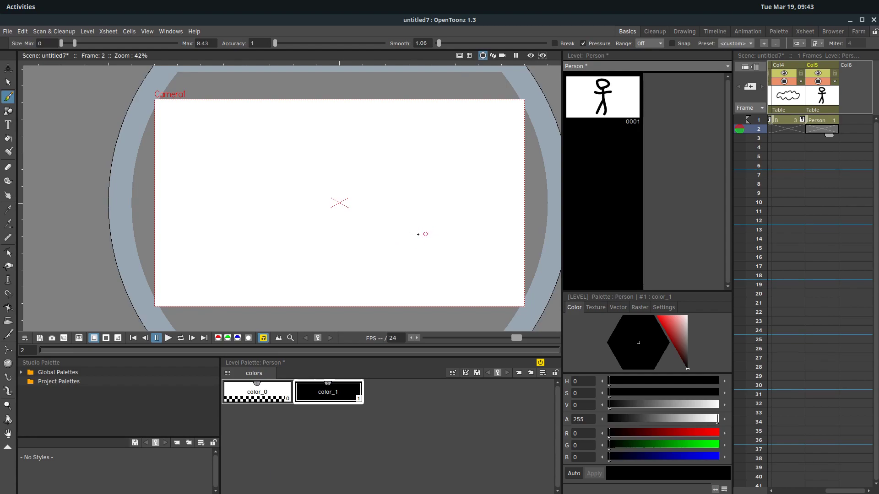
left_click(740, 123)
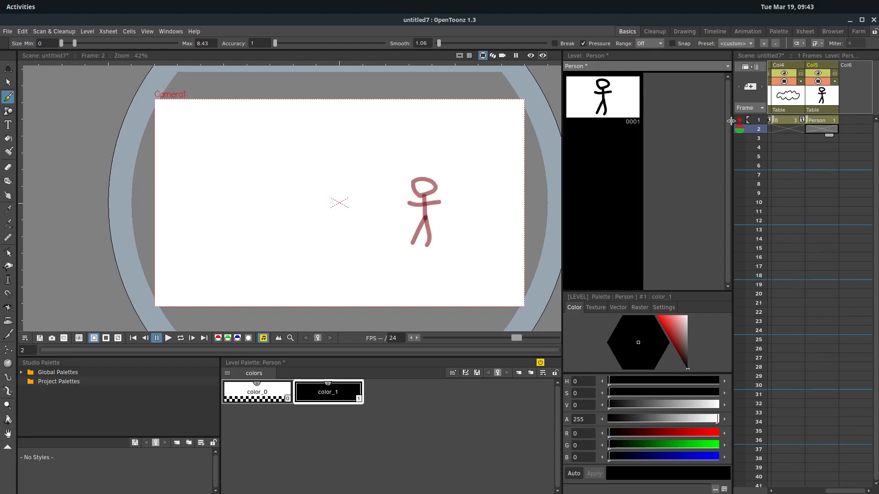
mouse_move(418, 223)
left_mouse_down()
mouse_move(403, 239)
mouse_move(413, 219)
mouse_move(421, 231)
mouse_move(400, 198)
mouse_move(391, 204)
mouse_move(420, 189)
mouse_move(393, 192)
mouse_move(394, 174)
mouse_move(392, 193)
left_mouse_up()
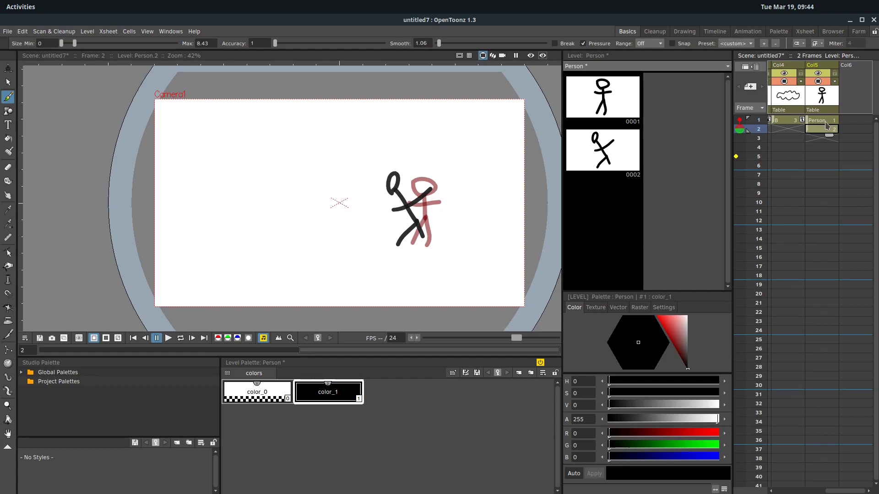
Flip between frames 1 and 2 to check the stick figure's motion
key("Up")
key("Down")
key("Up")
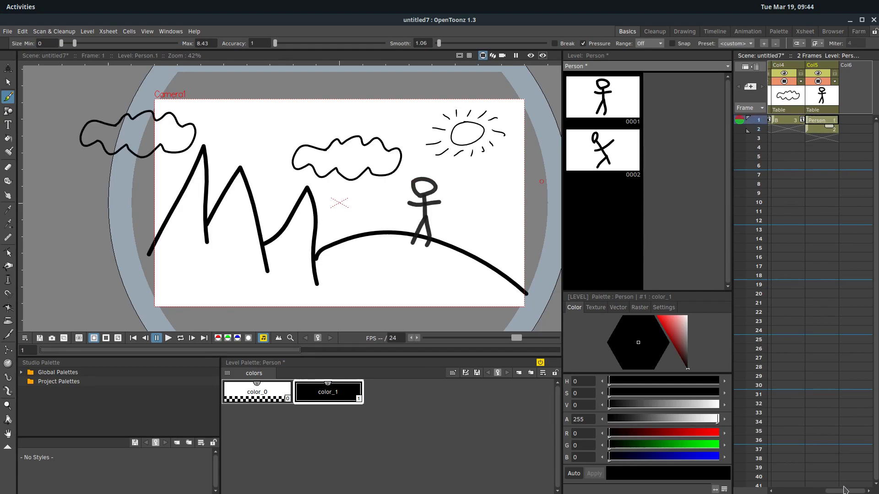
Extend the Col1–Col4 background drawings through frame 24 using the smart-tab handle
left_click_drag(846, 491, 774, 348)
left_click_drag(732, 291, 668, 296)
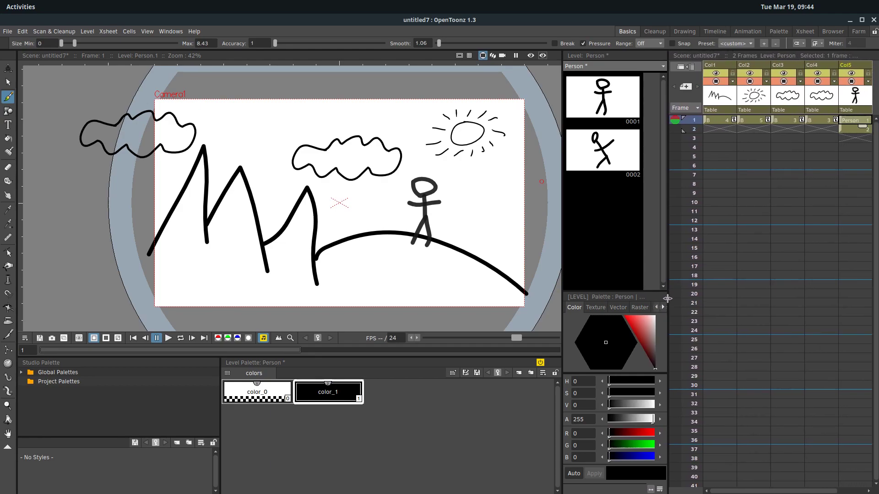
left_click(716, 122)
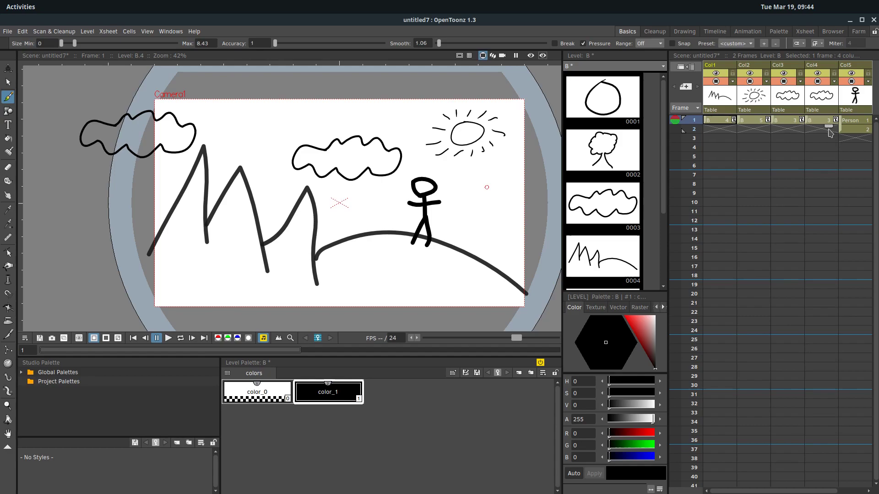
left_click_drag(829, 131, 802, 337)
left_click(757, 331)
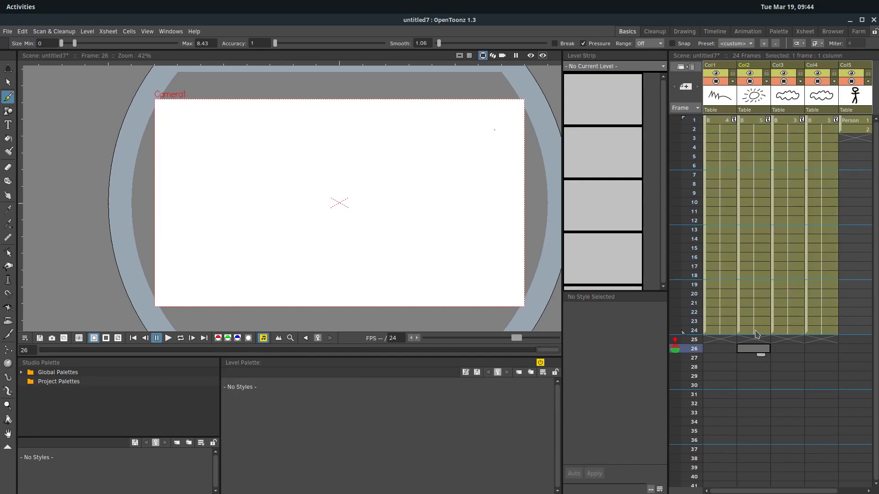
Draw the stick figure's frame-3 pose on the Person level
left_click(749, 148)
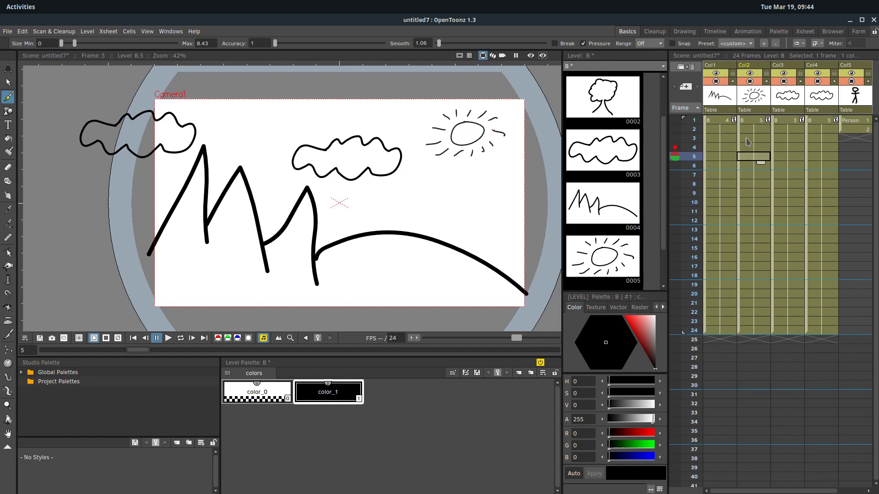
left_click(749, 129)
left_click(751, 120)
left_click(856, 121)
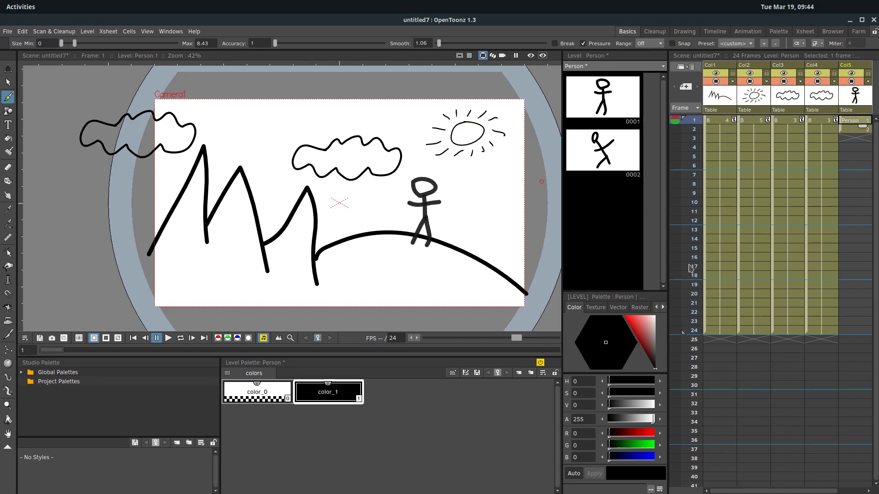
left_click(858, 131)
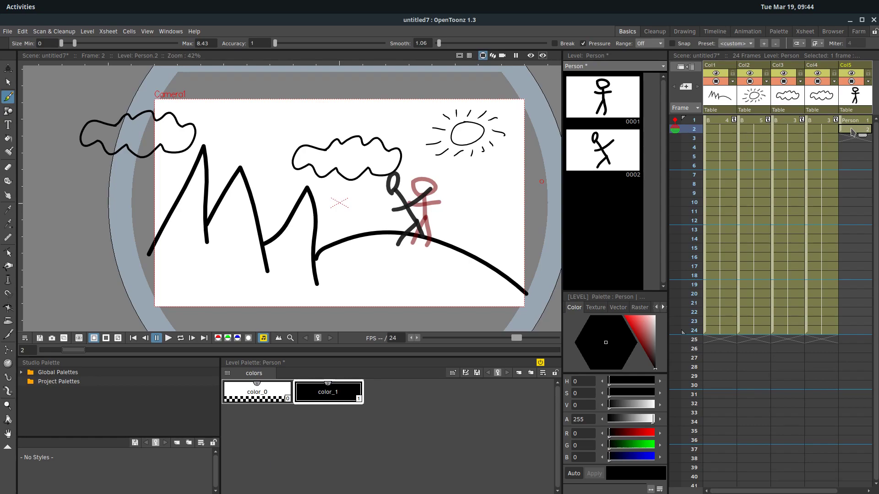
left_click(852, 139)
mouse_move(403, 220)
left_mouse_down()
mouse_move(393, 244)
mouse_move(408, 238)
left_mouse_up()
mouse_move(392, 188)
left_mouse_down()
mouse_move(405, 219)
mouse_move(410, 192)
mouse_move(379, 191)
mouse_move(393, 183)
left_mouse_up()
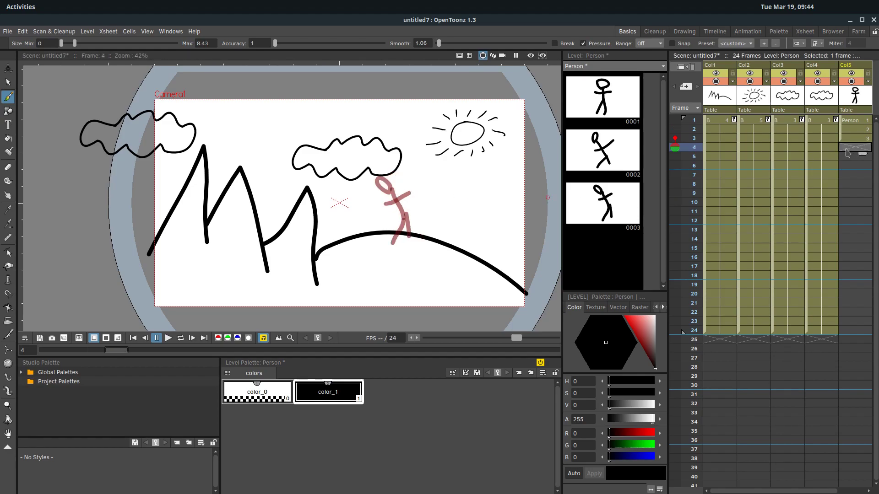
Draw new stick-figure poses on frames 4, 5 and 6, ending upright on the hill
key("shift+period")
mouse_move(389, 224)
left_mouse_down()
mouse_move(387, 240)
mouse_move(399, 238)
mouse_move(366, 199)
mouse_move(387, 205)
mouse_move(360, 201)
mouse_move(381, 184)
mouse_move(359, 197)
left_mouse_up()
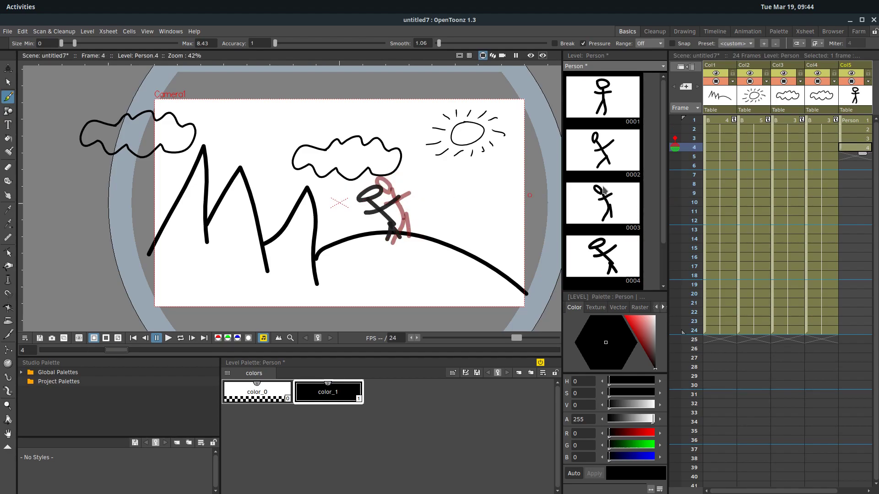
left_click(848, 158)
mouse_move(385, 226)
left_mouse_down()
mouse_move(379, 241)
mouse_move(392, 243)
mouse_move(360, 211)
mouse_move(407, 199)
mouse_move(349, 210)
mouse_move(391, 193)
left_mouse_up()
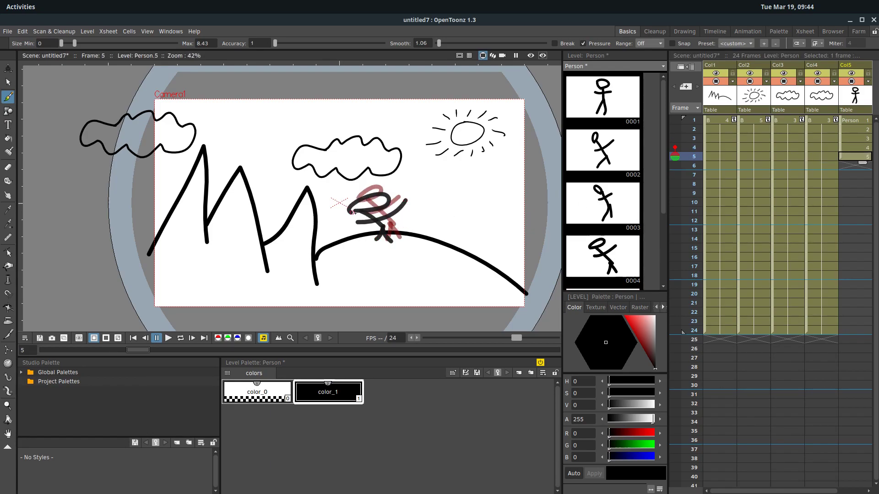
left_click(857, 168)
mouse_move(360, 223)
left_mouse_down()
mouse_move(355, 239)
mouse_move(366, 243)
mouse_move(359, 219)
mouse_move(344, 219)
mouse_move(369, 209)
mouse_move(345, 191)
mouse_move(350, 204)
left_mouse_up()
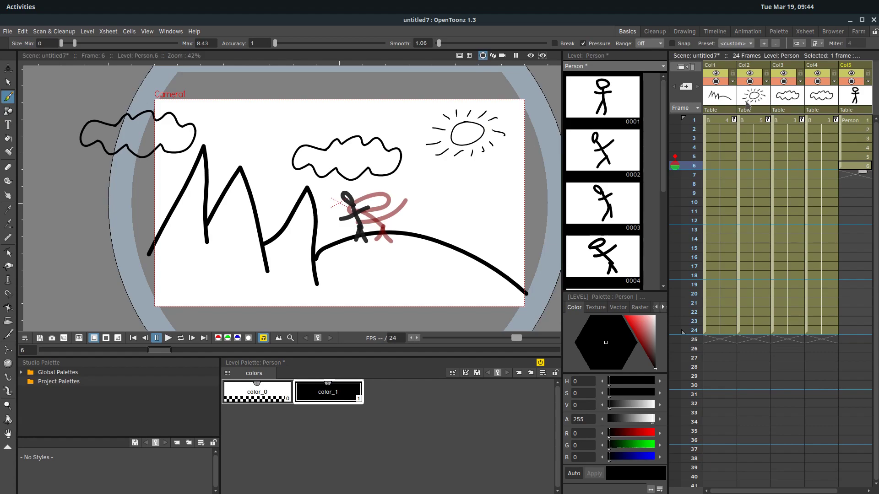
Open sun drawing B.5 from the Level Strip with the onion skin turned off
left_click(751, 123)
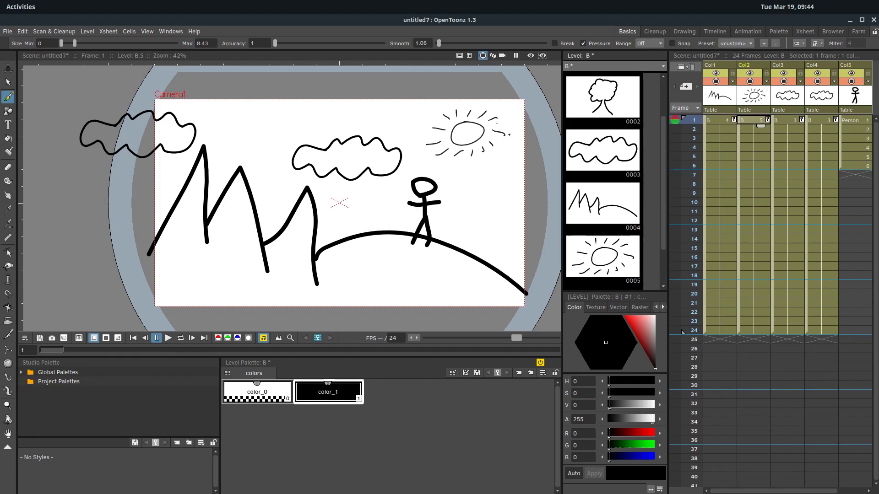
left_click(606, 257)
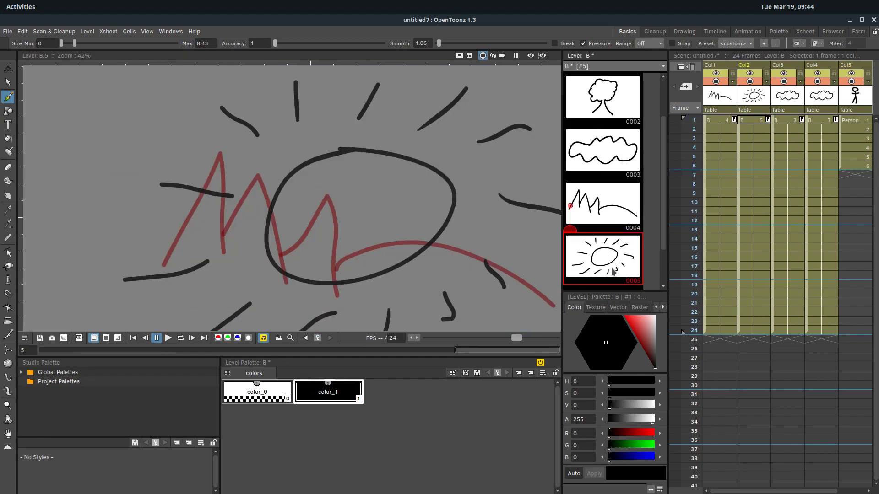
left_click(571, 206)
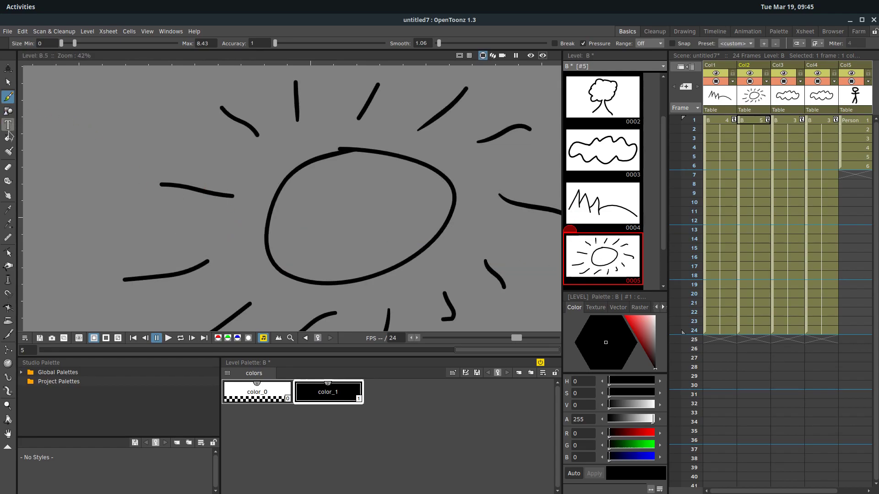
Erase the upper-left ray's tip and a gap in the sun's top-left outline, then return to frame 6
left_click(8, 167)
left_click_drag(259, 135, 253, 120)
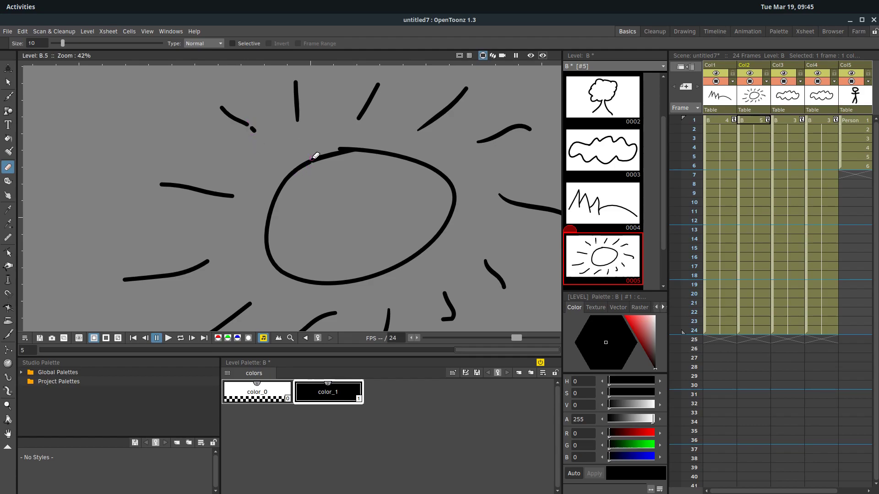
mouse_move(292, 172)
left_mouse_down()
mouse_move(280, 192)
mouse_move(317, 157)
mouse_move(307, 160)
mouse_move(352, 143)
left_mouse_up()
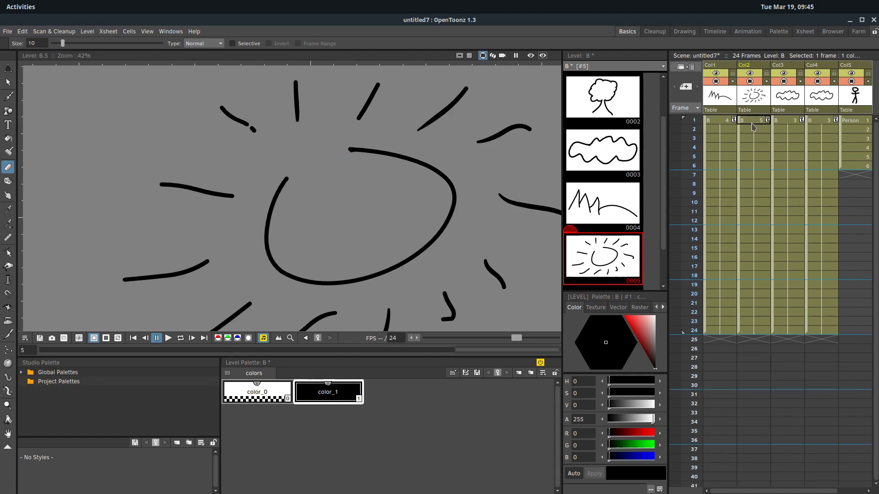
left_click(753, 129)
left_click(753, 165)
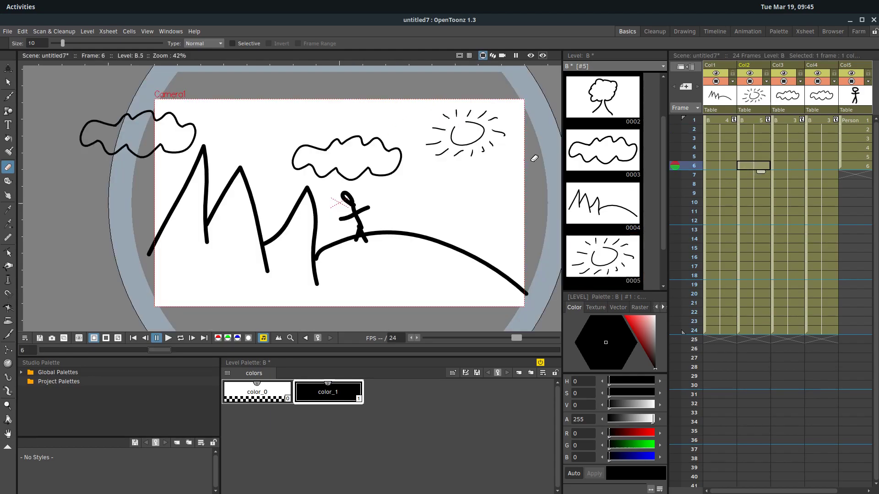
Preview the animation on loop, then pause playback
left_click(8, 82)
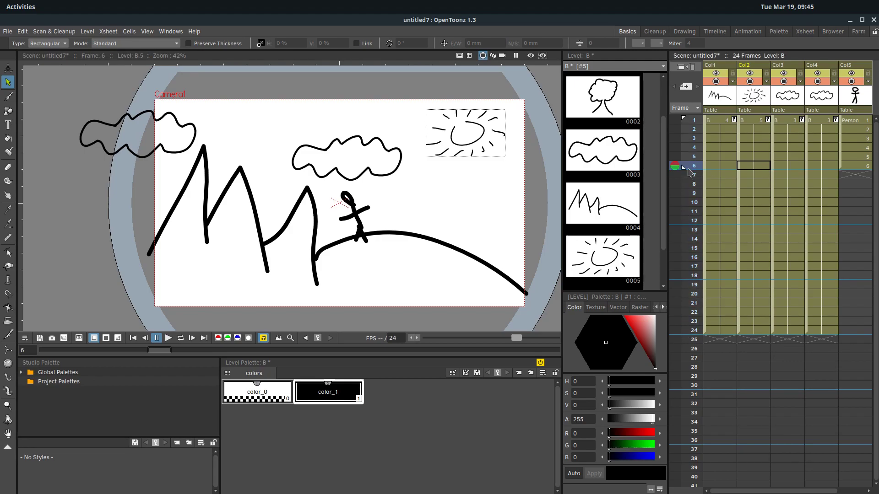
left_click(181, 338)
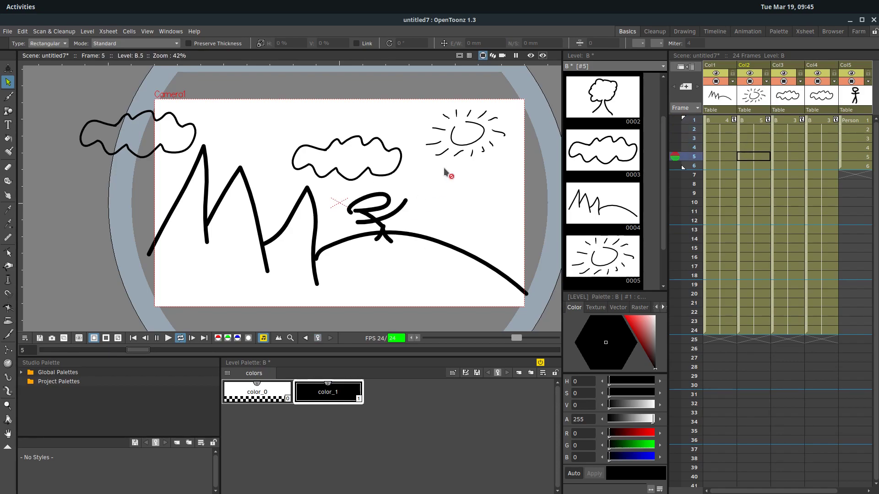
left_click(156, 339)
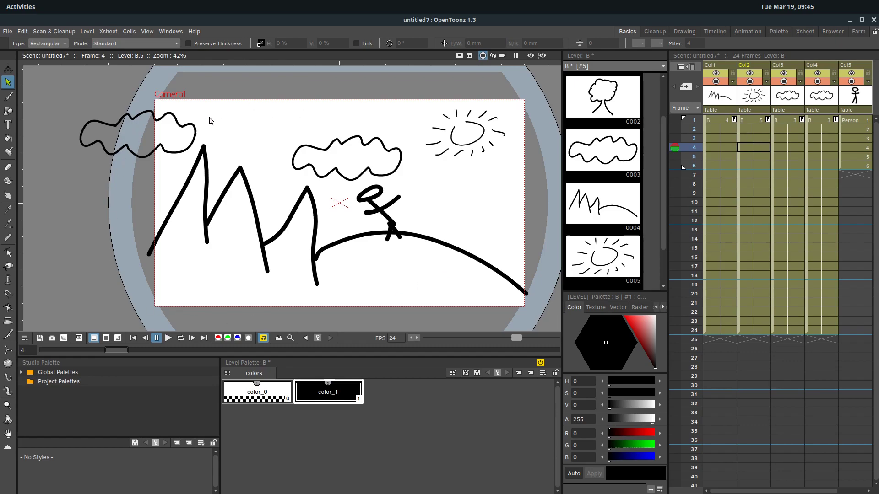
Select the Col4 cloud cell at frame 1 and nudge the clouds slightly right
left_click(448, 154)
left_click(820, 120)
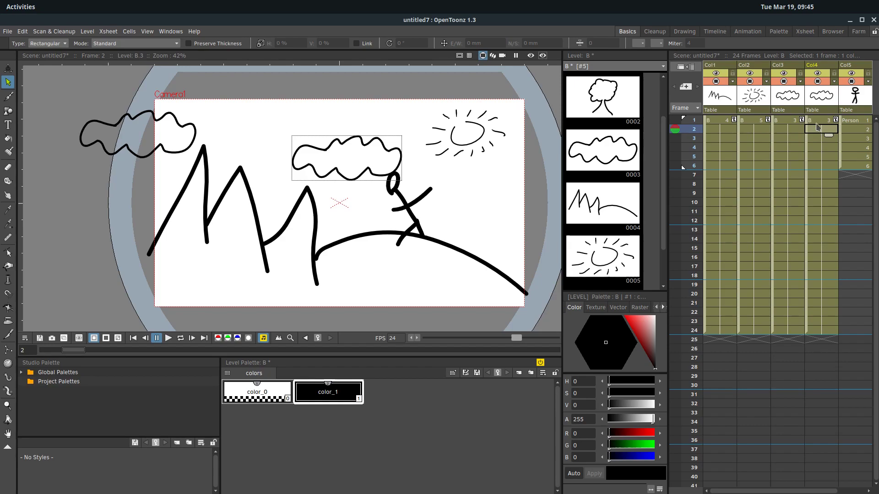
left_click(820, 101)
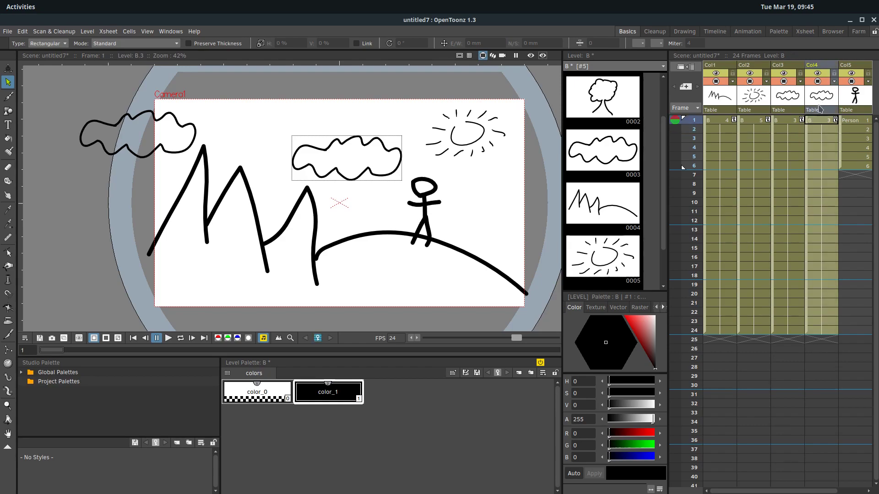
left_click(819, 121)
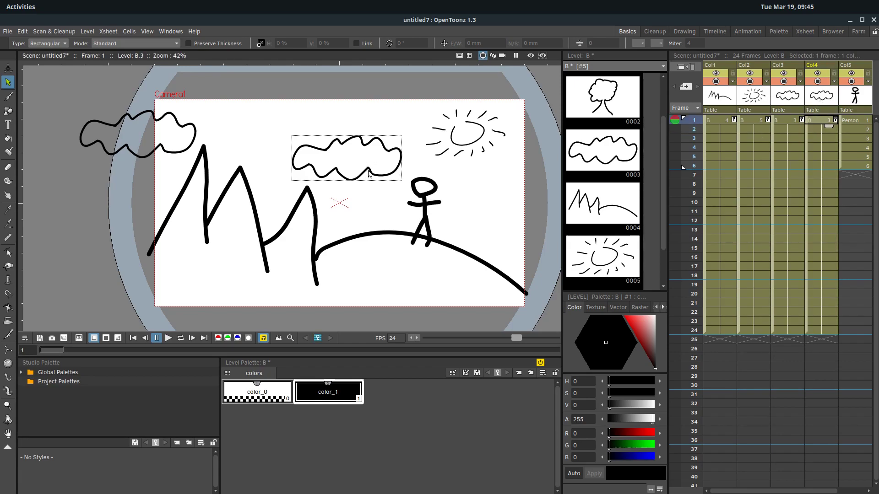
key("ctrl+z")
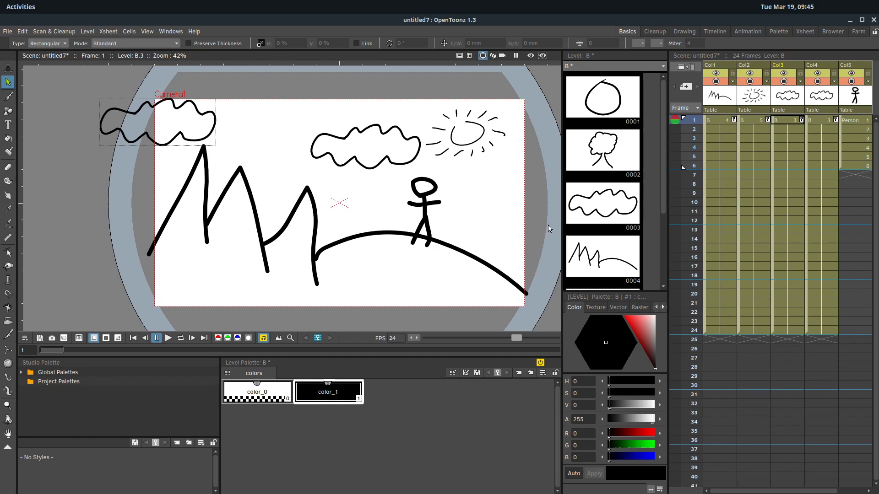